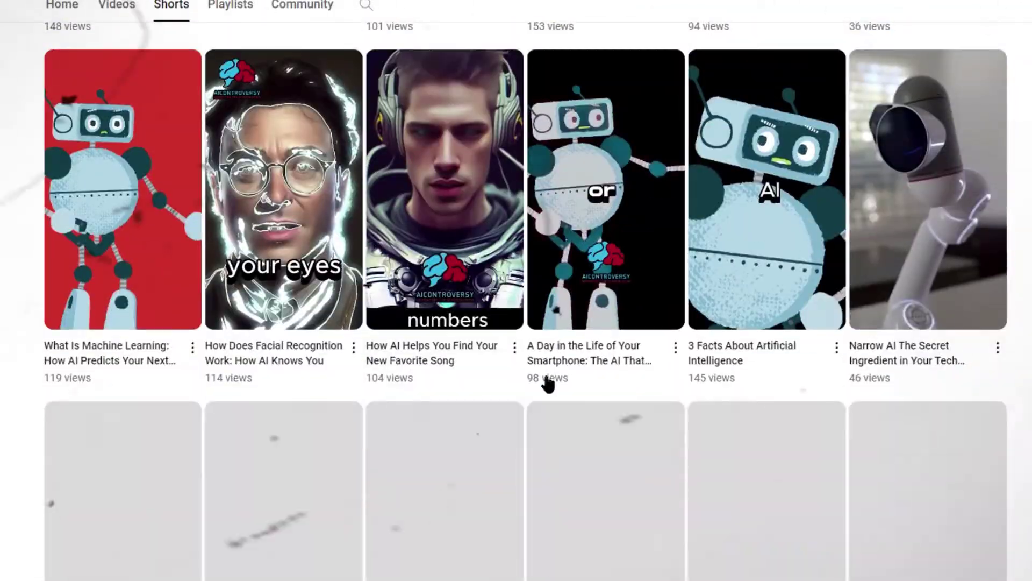
# - Browse Pinokio's Discover list to reach the running Stable Diffusion web UI
pyautogui.scroll(-20, 525, 397)
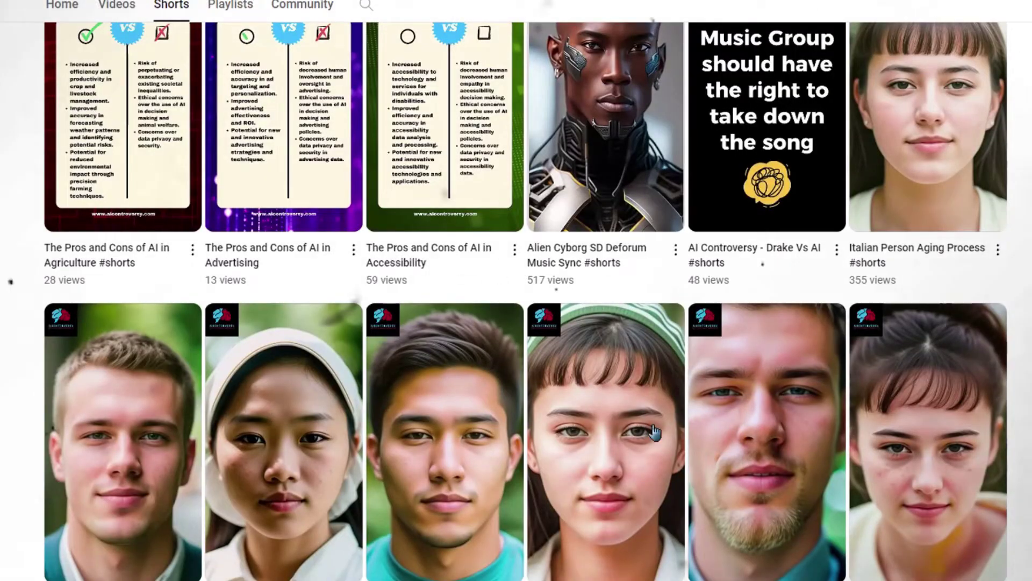
pyautogui.scroll(-1, 976, 433)
pyautogui.scroll(-6, 976, 425)
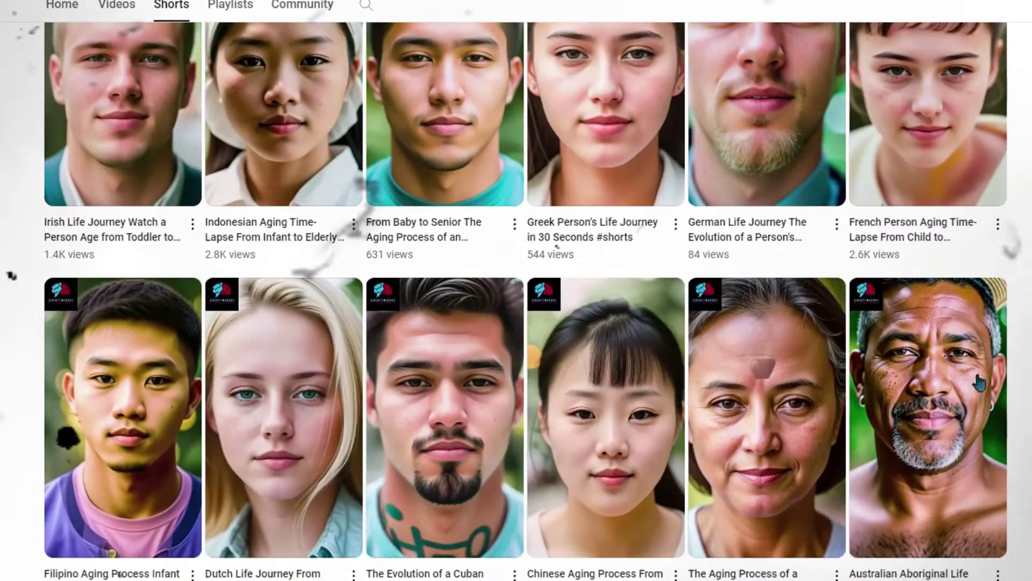
pyautogui.scroll(-7, 489, 429)
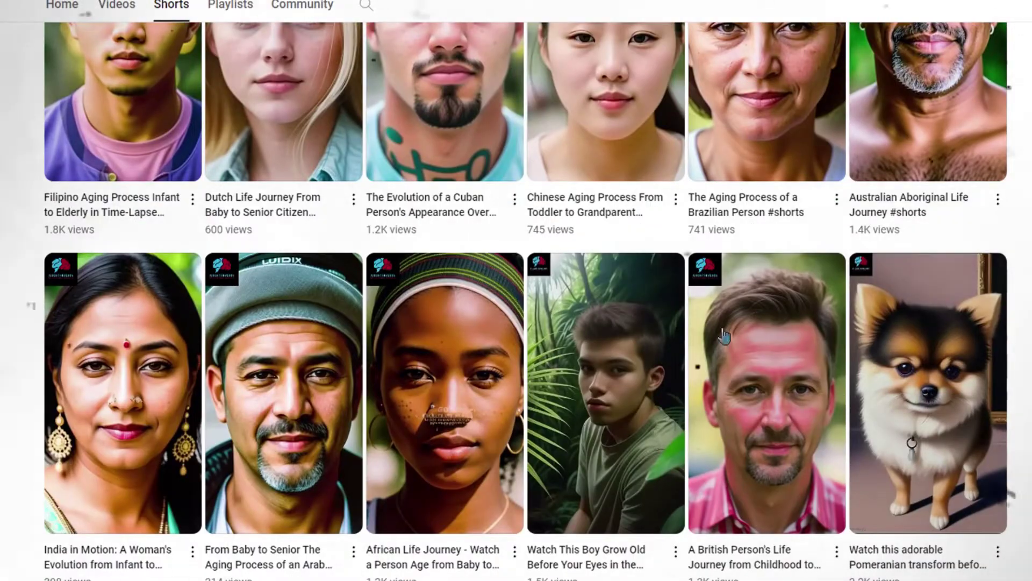
pyautogui.scroll(3, 724, 336)
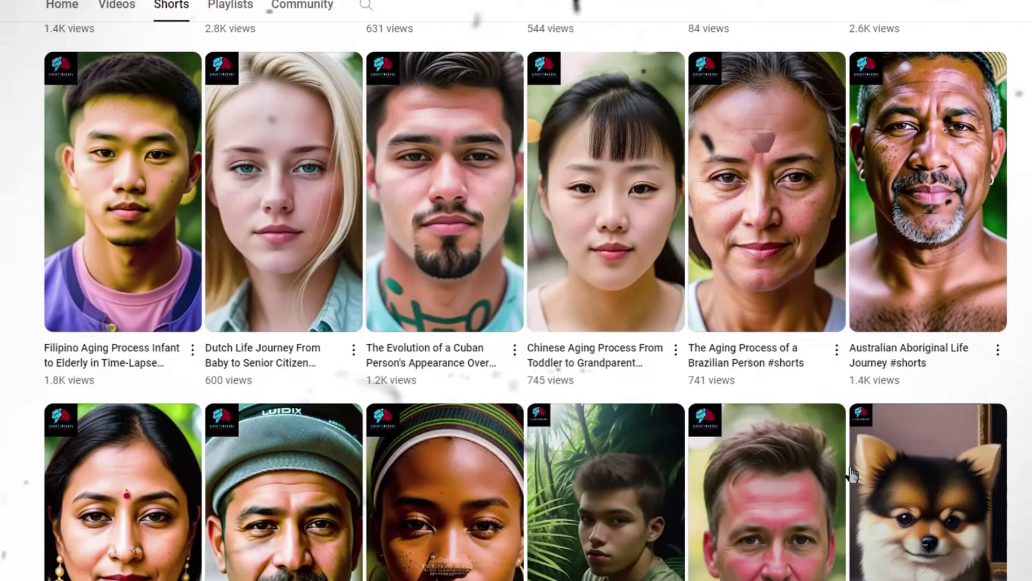
pyautogui.scroll(6, 734, 506)
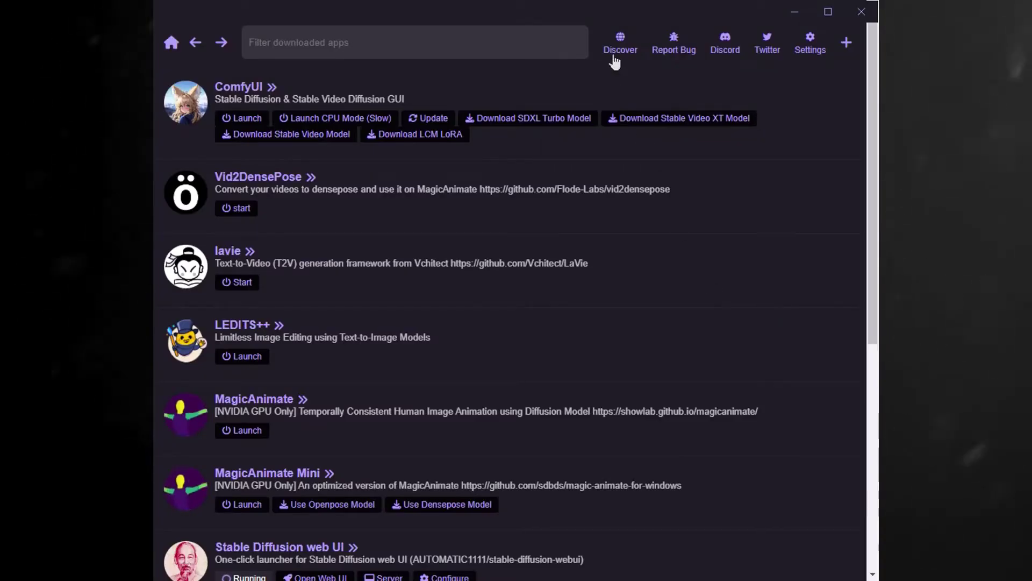
pyautogui.click(618, 50)
pyautogui.scroll(-10, 535, 218)
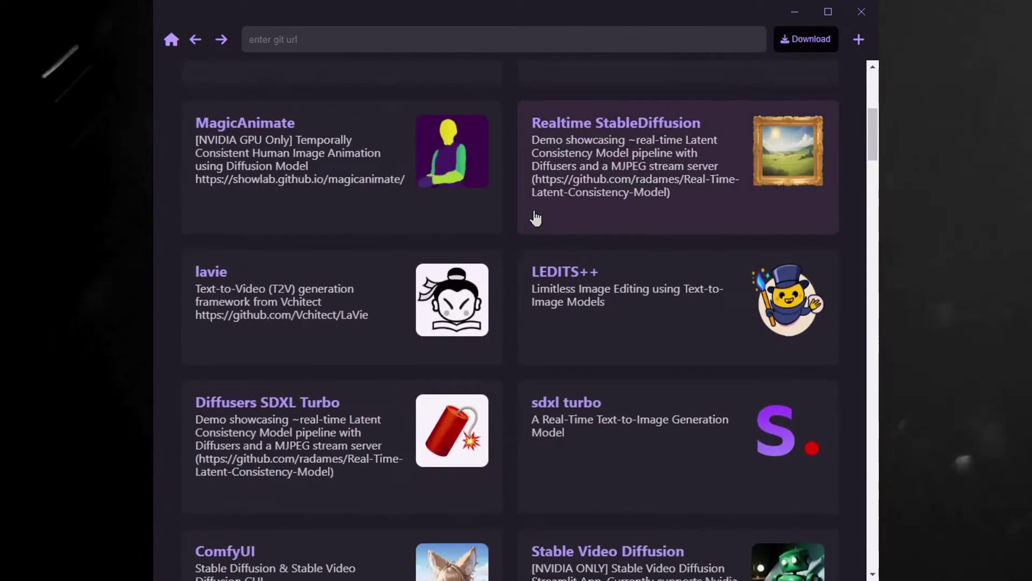
pyautogui.scroll(-3, 534, 235)
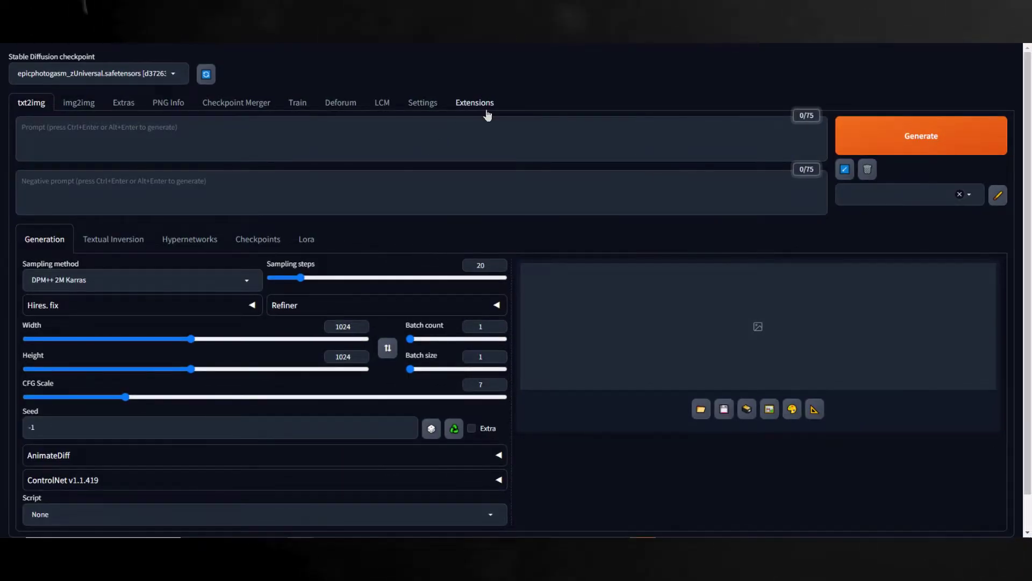
# - Load the available extensions, search 'deforum' and untick the installed filter to find Deforum
pyautogui.click(475, 103)
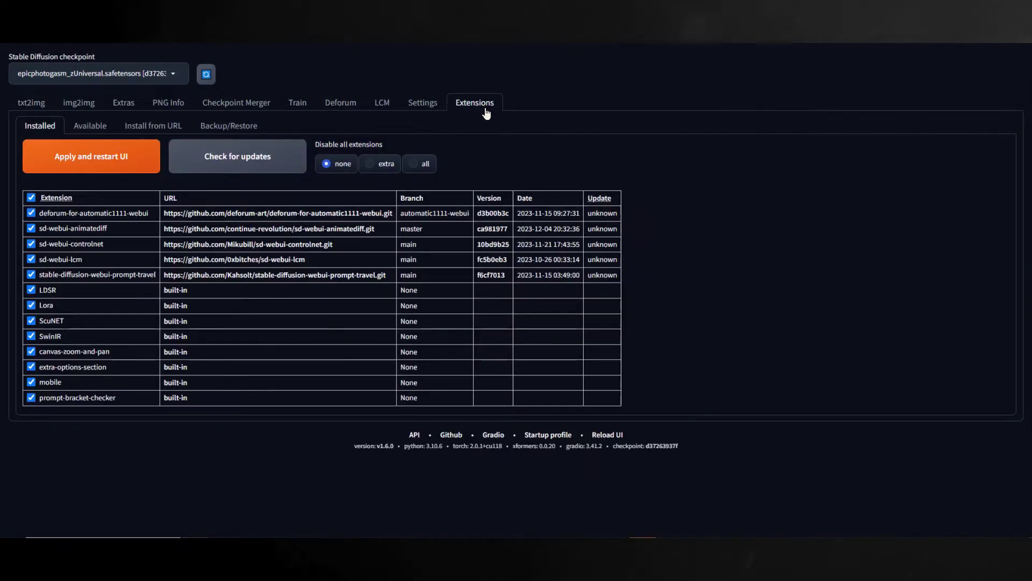
pyautogui.click(86, 132)
pyautogui.click(85, 152)
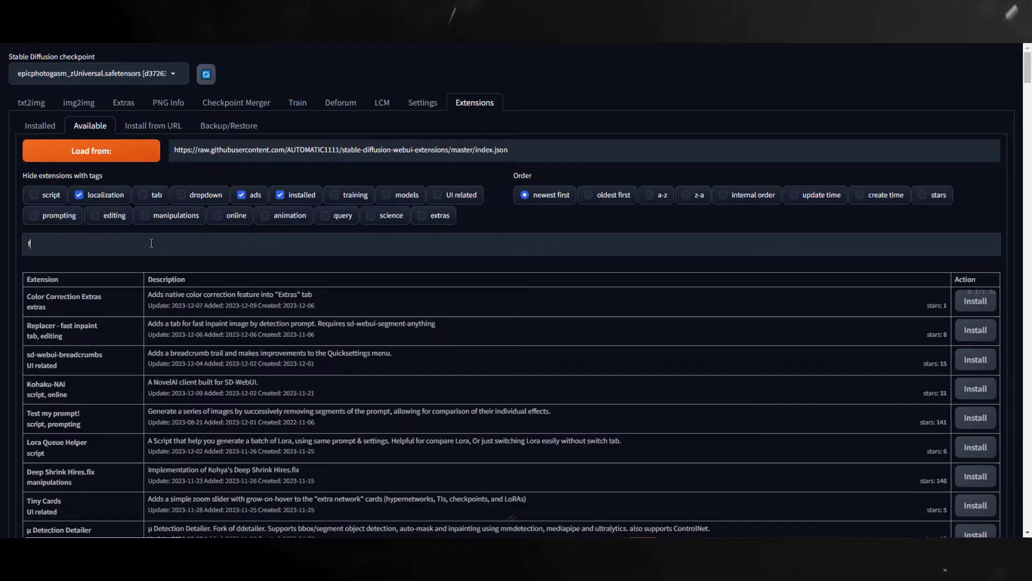
pyautogui.click(161, 243)
pyautogui.write('deforum')
pyautogui.click(314, 197)
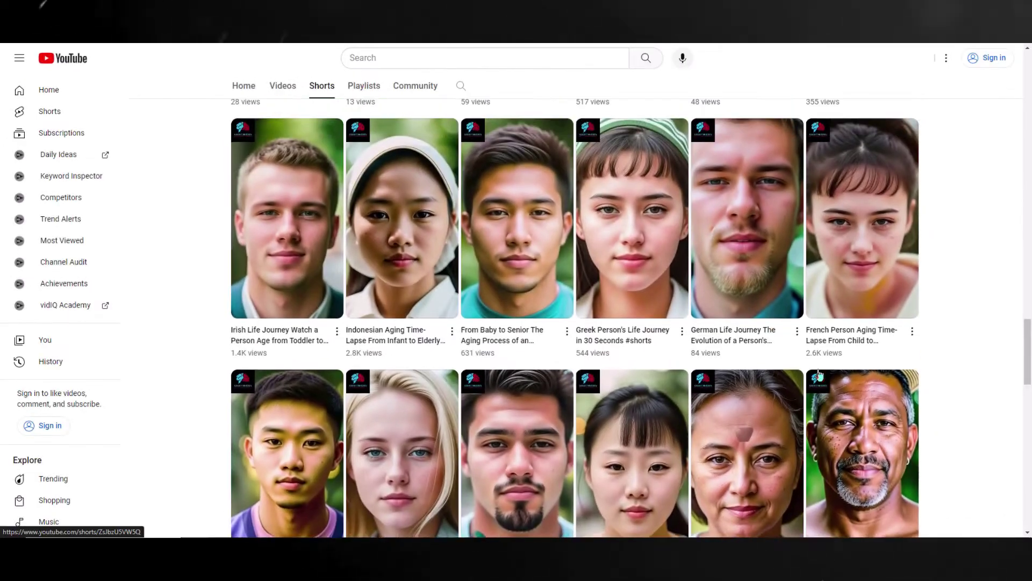
pyautogui.scroll(1, 299, 298)
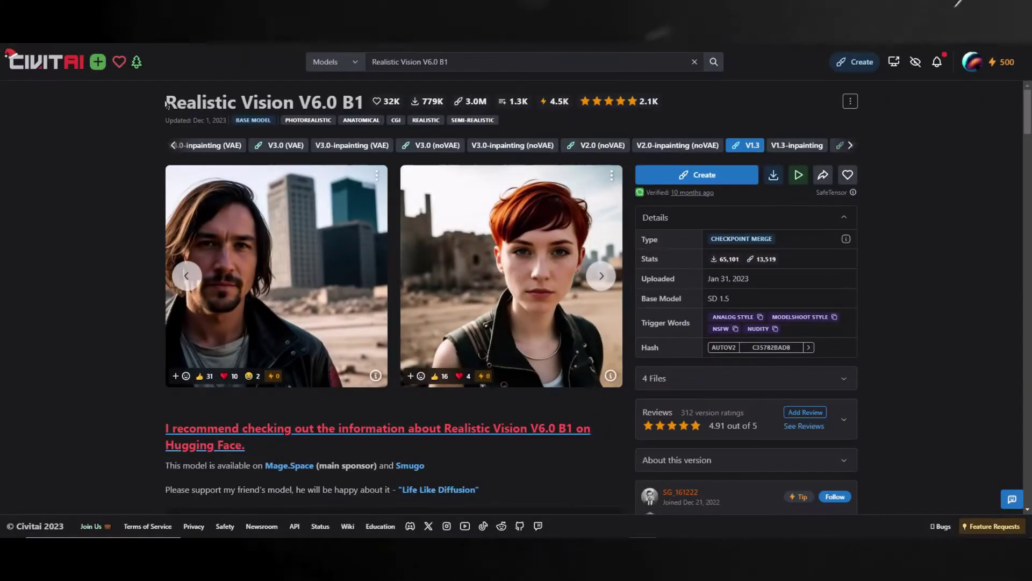
# - Select the Realistic Vision V6.0 B1 and epiCPhotoGasm model titles on Civitai
pyautogui.moveTo(167, 104); pyautogui.dragTo(255, 112)
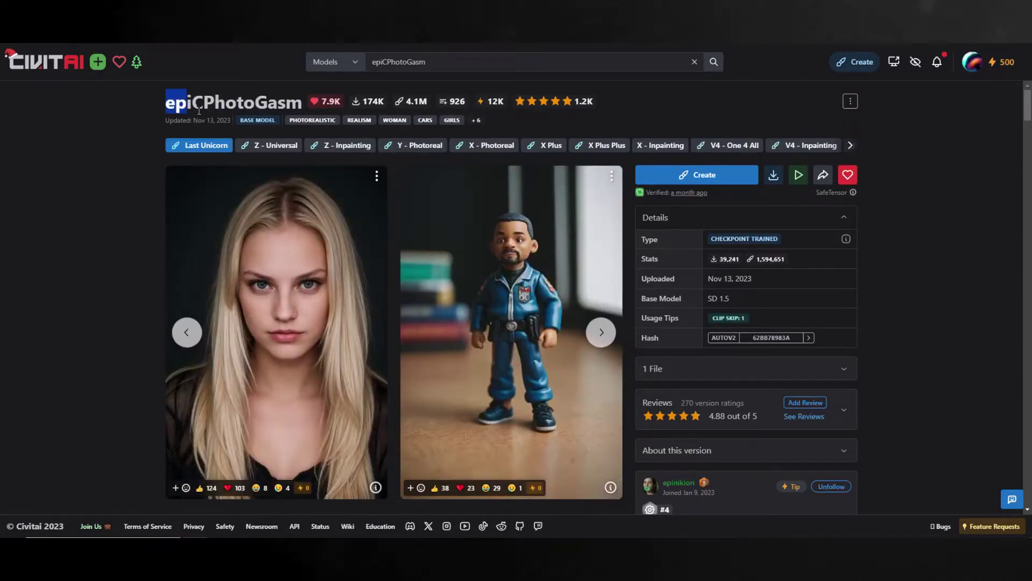
pyautogui.moveTo(199, 110); pyautogui.dragTo(300, 104)
pyautogui.click(230, 103)
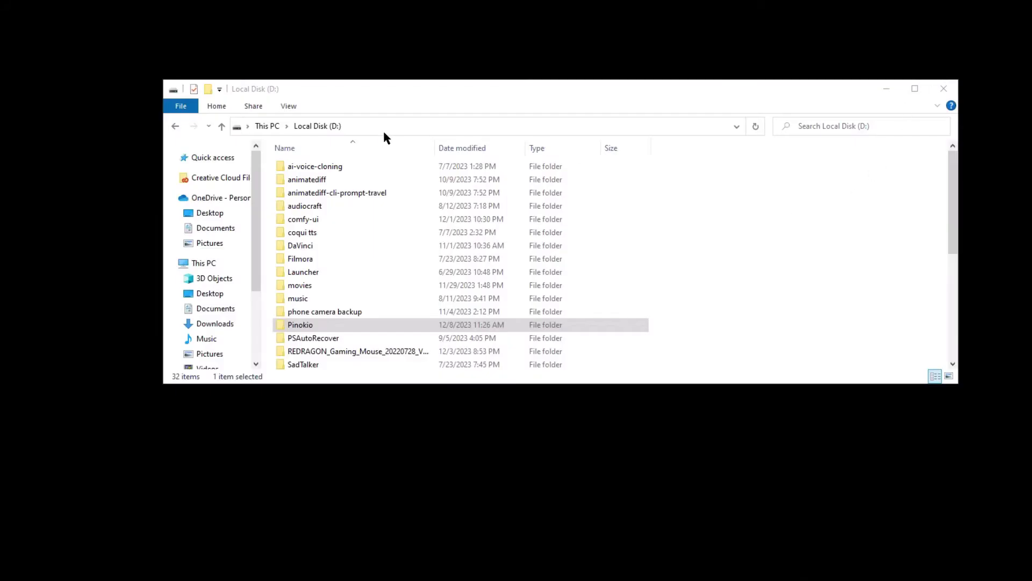
# - Go to Pinokio's automatic1111 models\Stable-diffusion folder and drop the downloaded checkpoint into it
pyautogui.click(391, 124)
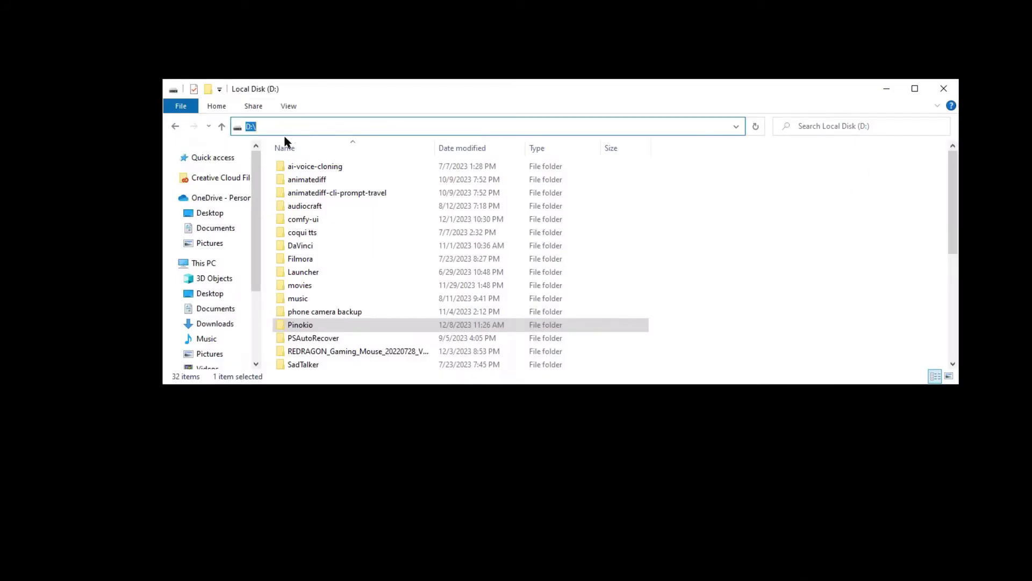
pyautogui.doubleClick(300, 325)
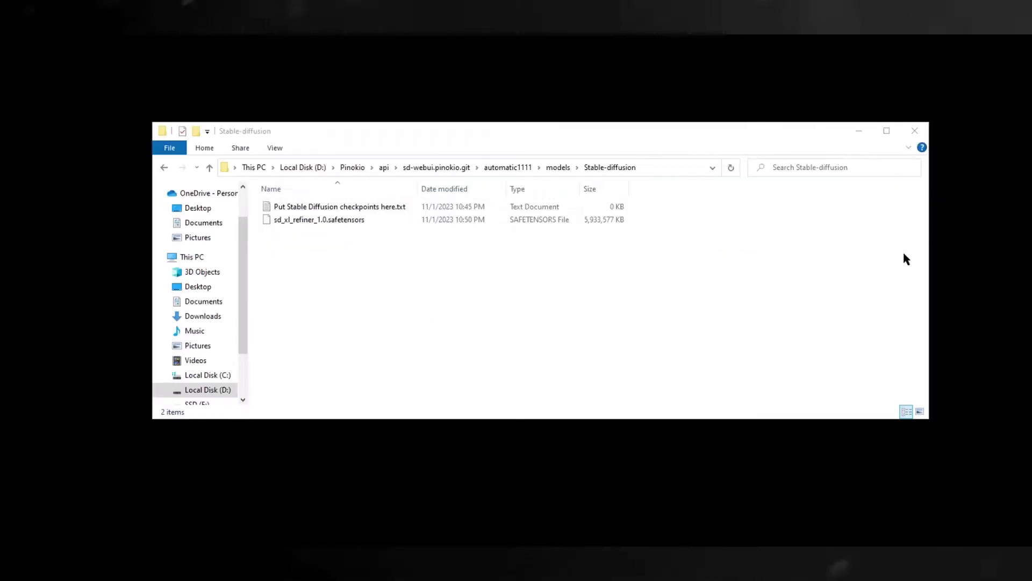
pyautogui.moveTo(907, 259); pyautogui.dragTo(403, 323)
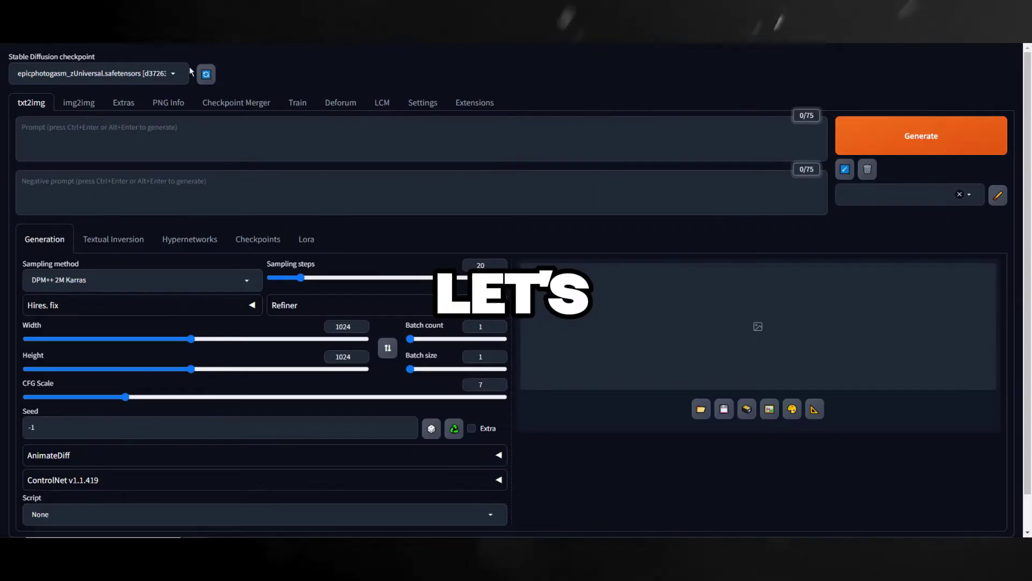
# - Refresh checkpoints and enter 'RAW photo, portrait of ((25 year old man)) in casual clothes, centered, closeup'
pyautogui.click(206, 74)
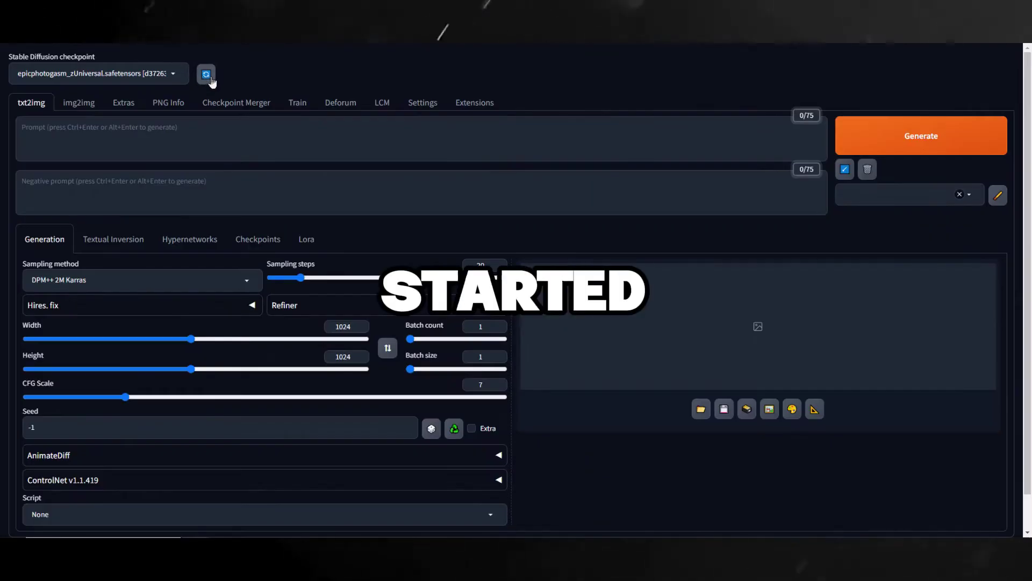
pyautogui.click(101, 139)
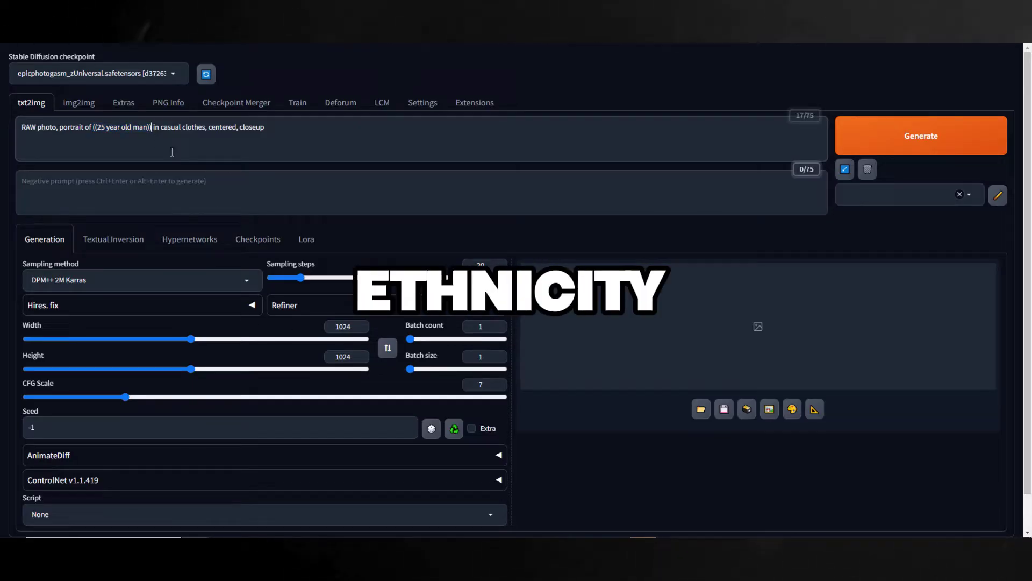
pyautogui.click(285, 135)
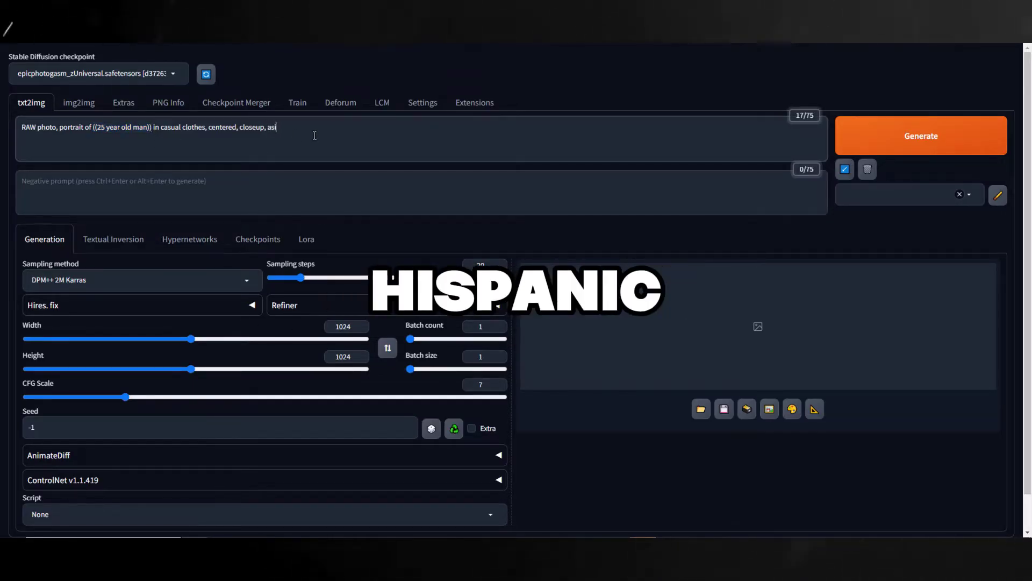
pyautogui.write('asia')
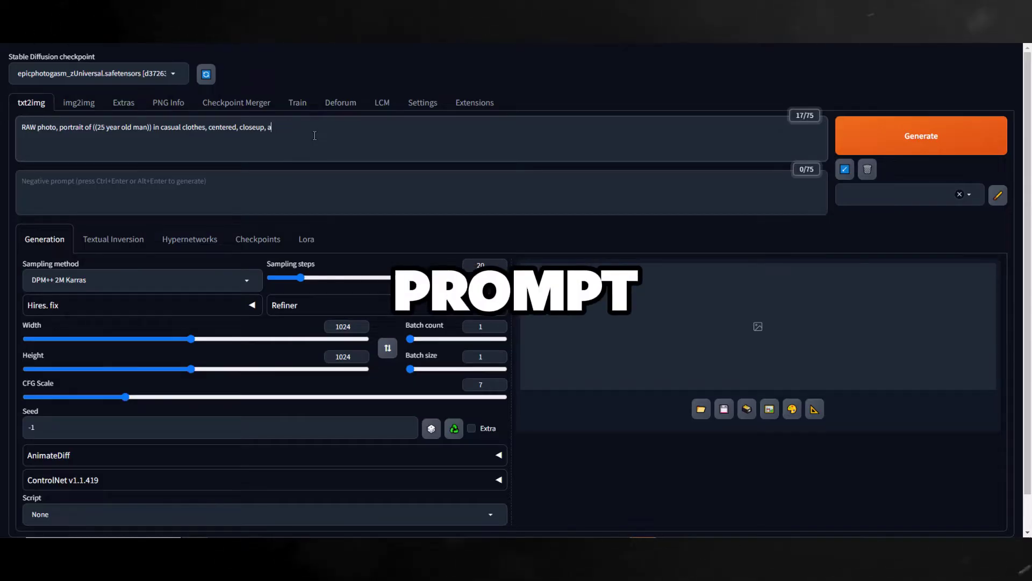
pyautogui.press('BackSpace')
pyautogui.press('BackSpace')
pyautogui.press('BackSpace')
pyautogui.press('BackSpace')
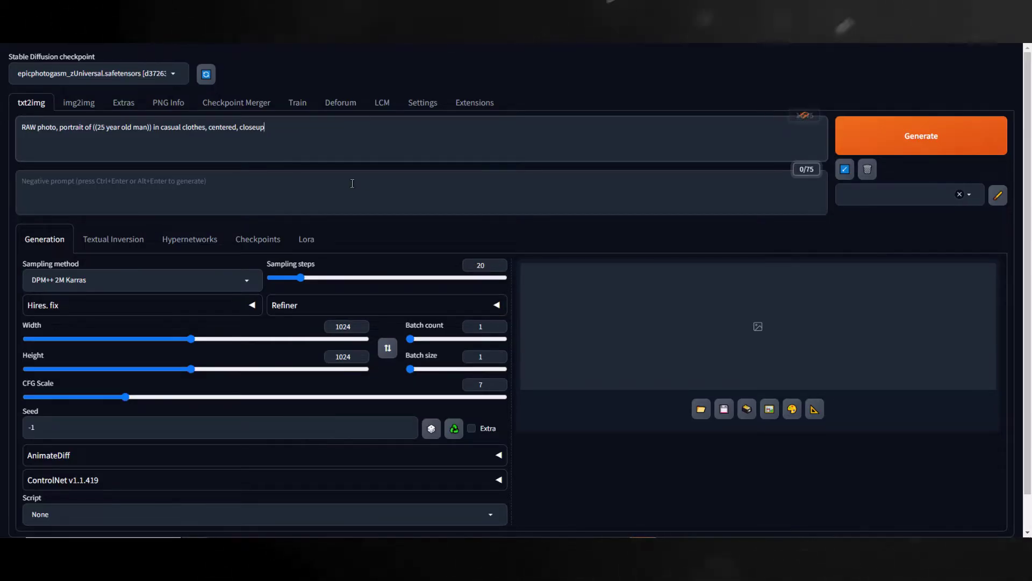
# - Set width 512 with height 768, keep DPM++ 2M Karras, and generate portraits
pyautogui.scroll(-1, 344, 287)
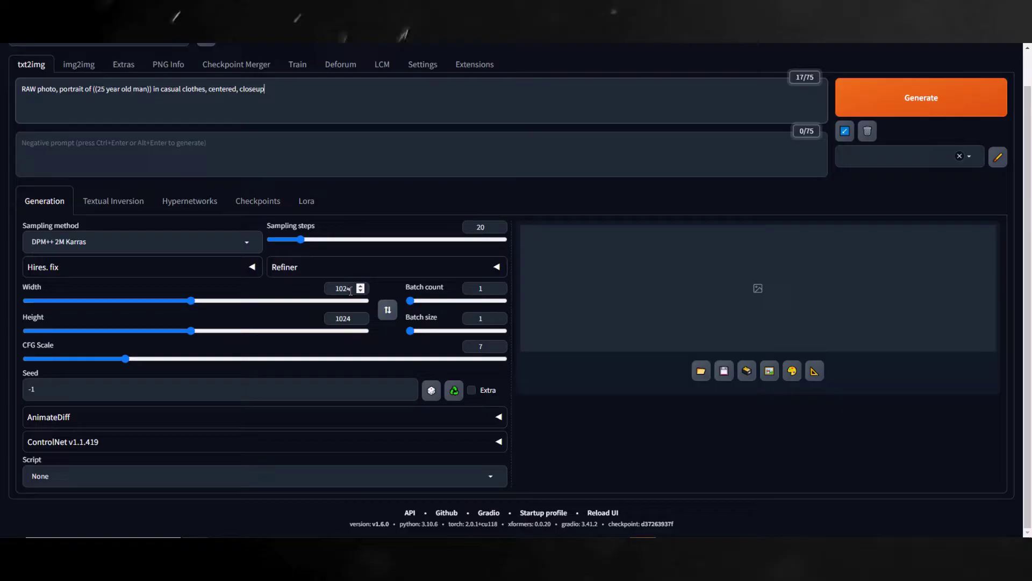
pyautogui.doubleClick(351, 290)
pyautogui.write('512')
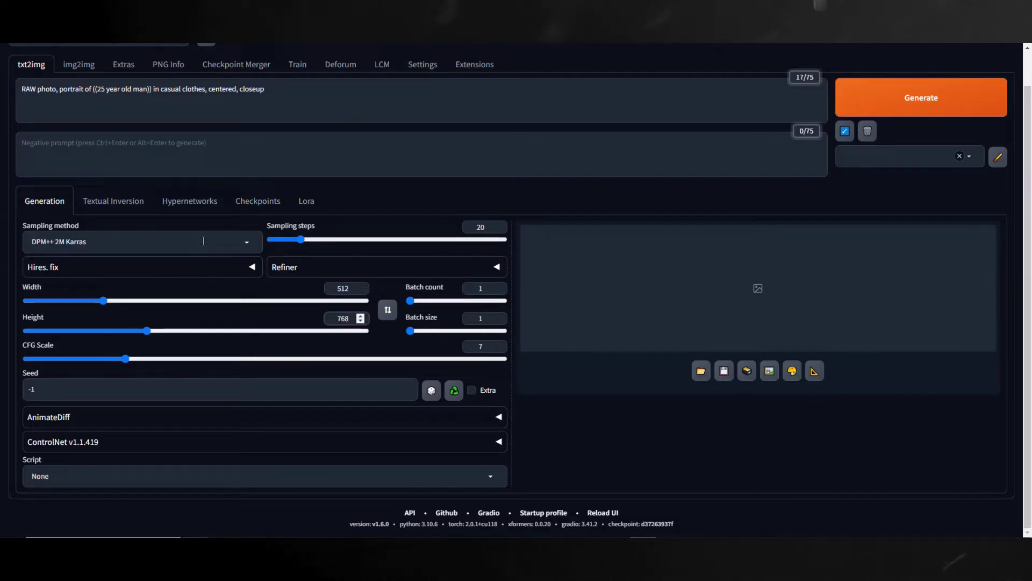
pyautogui.click(124, 247)
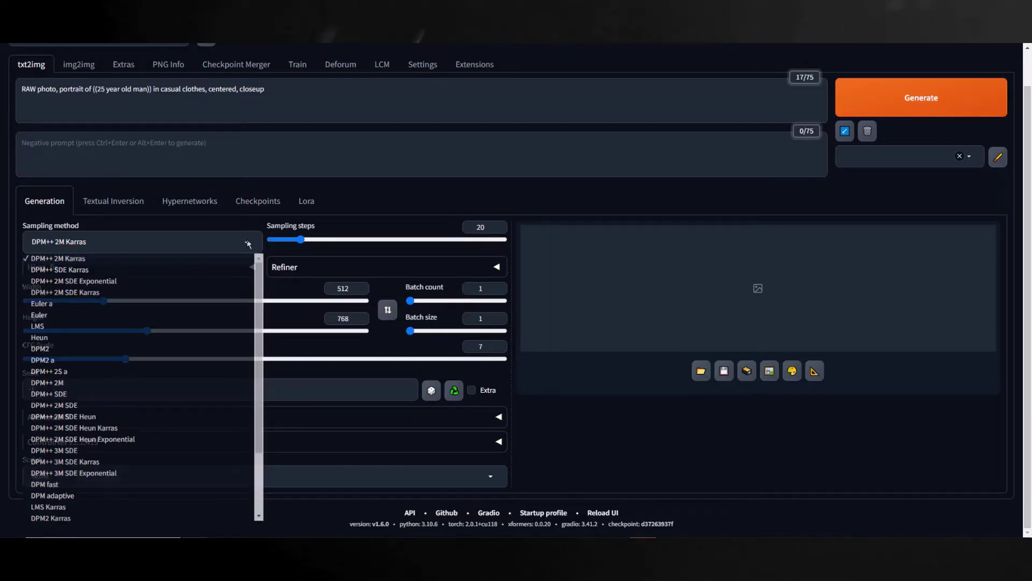
pyautogui.press('Return')
pyautogui.hotkey('ctrl', 'Return')
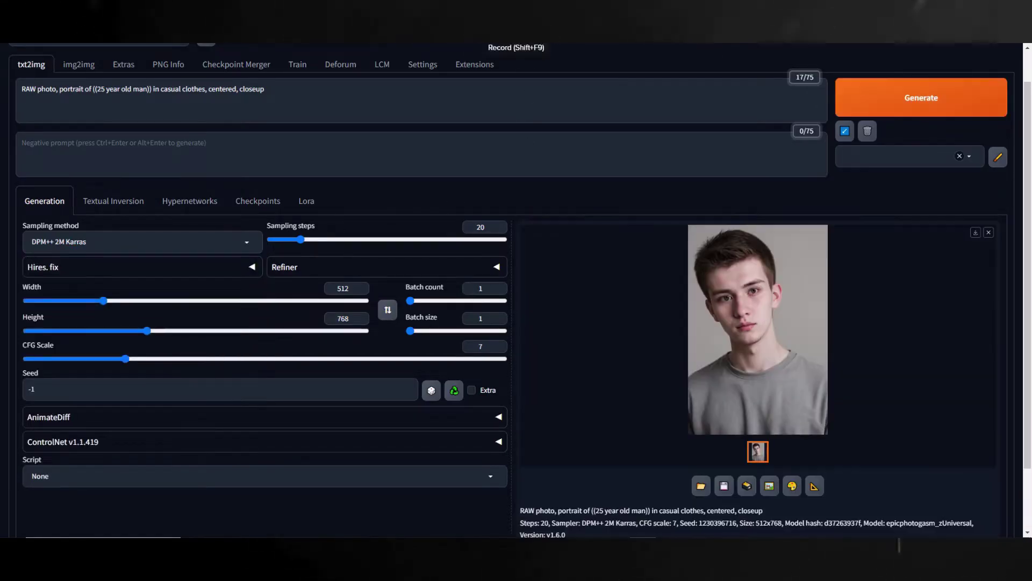
pyautogui.click(919, 105)
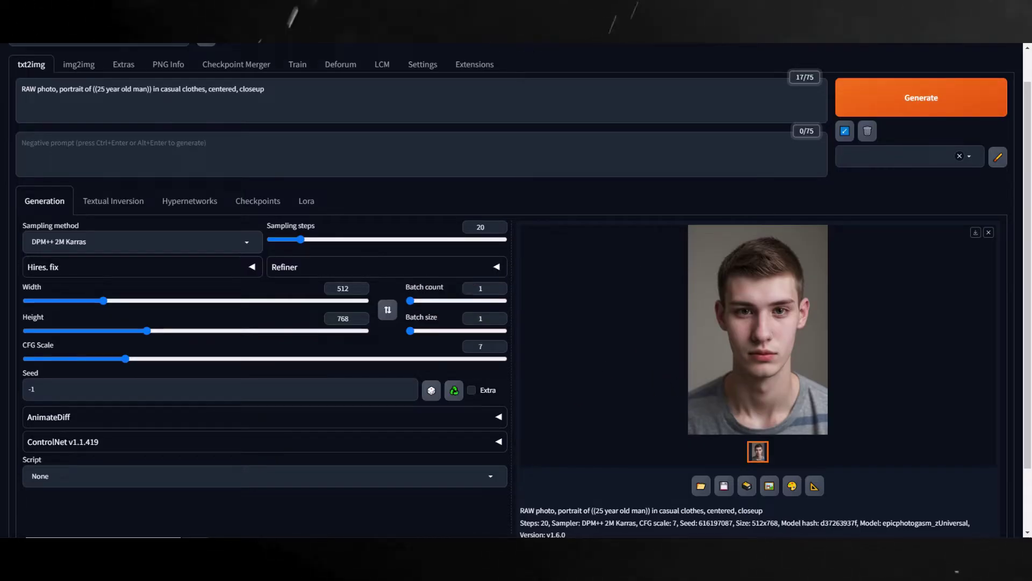
# - Reuse seed 616197087 and load the portrait into ControlNet Unit 0, enabled with OpenPose
pyautogui.click(454, 395)
pyautogui.doubleClick(24, 397)
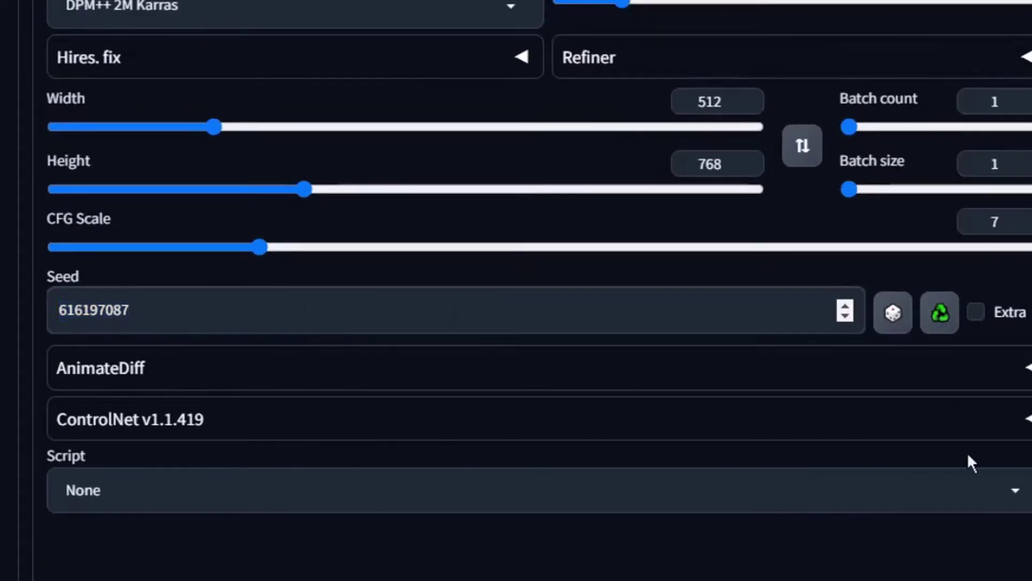
pyautogui.click(963, 420)
pyautogui.moveTo(758, 156); pyautogui.dragTo(264, 293)
pyautogui.click(39, 396)
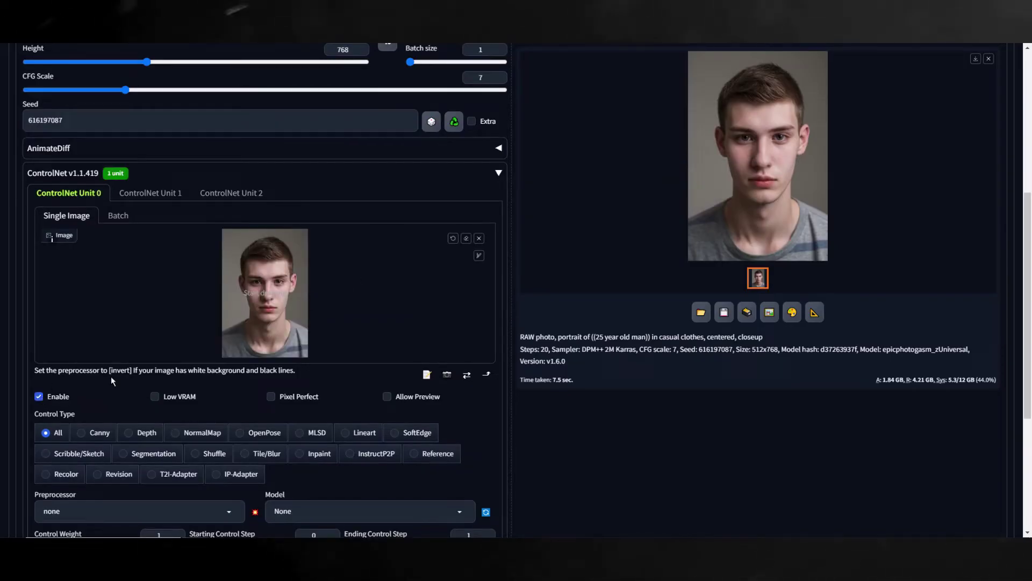
pyautogui.click(263, 439)
# - Edit the prompt's age by deleting the 2 from 25 for a younger variant
pyautogui.scroll(-4, 274, 425)
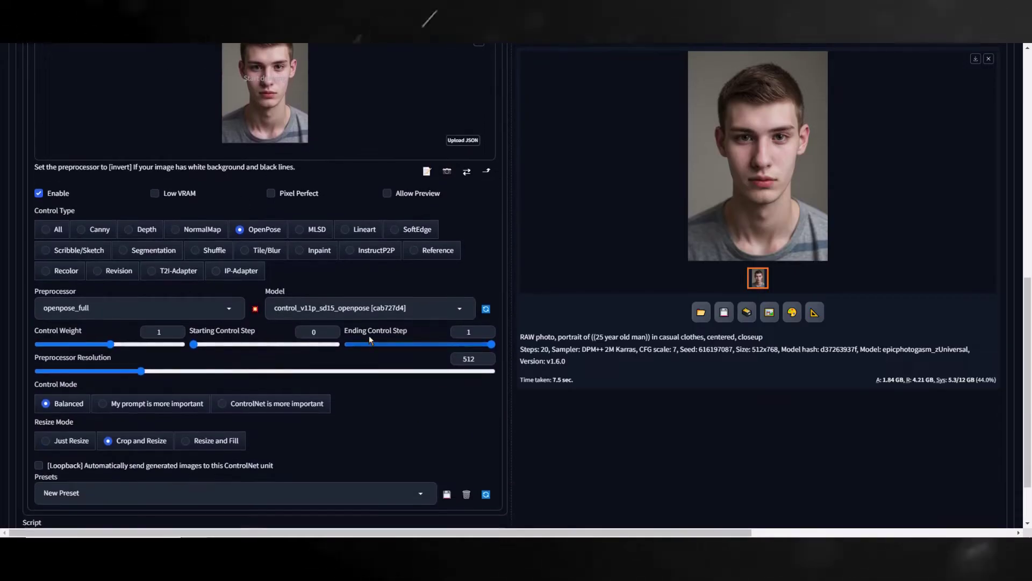
pyautogui.scroll(3, 371, 336)
pyautogui.scroll(-1, 382, 349)
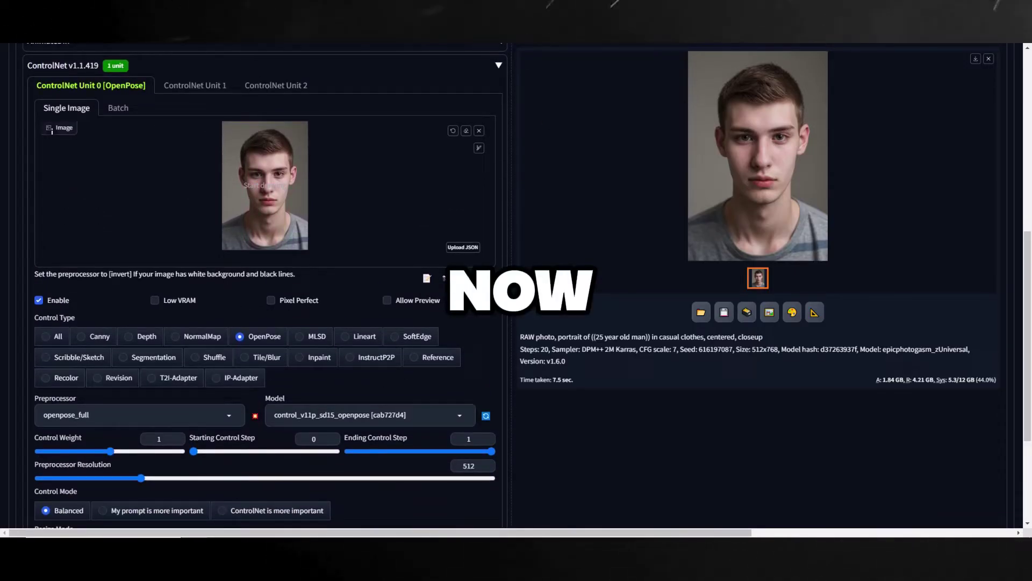
pyautogui.scroll(8, 562, 401)
pyautogui.moveTo(264, 126); pyautogui.dragTo(21, 127)
pyautogui.click(225, 209)
pyautogui.click(101, 127)
pyautogui.press('BackSpace')
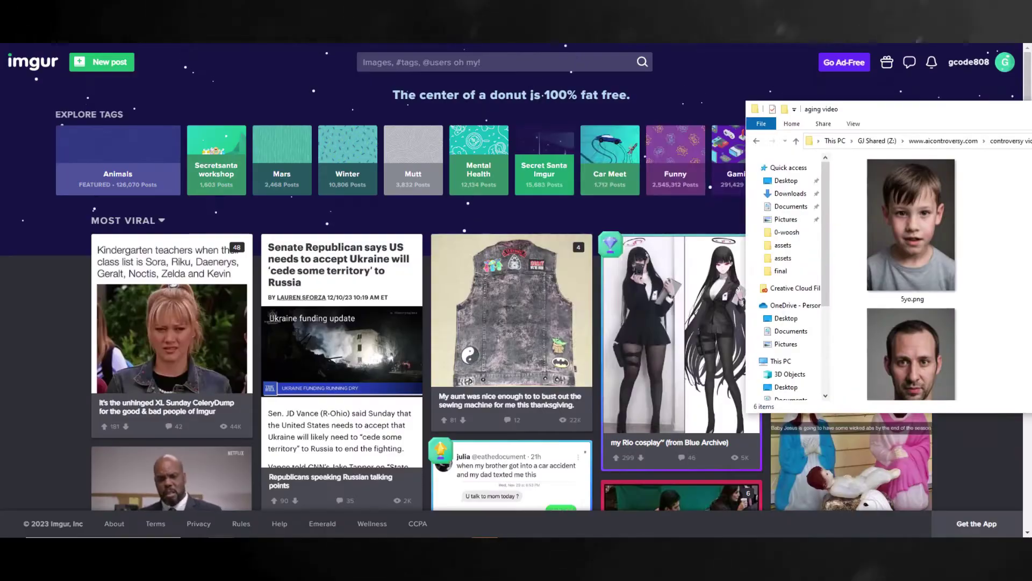
# - Drag the six portrait PNGs onto Imgur's New post drop zone and upload them
pyautogui.moveTo(964, 105); pyautogui.dragTo(484, 112)
pyautogui.moveTo(360, 211); pyautogui.dragTo(872, 388)
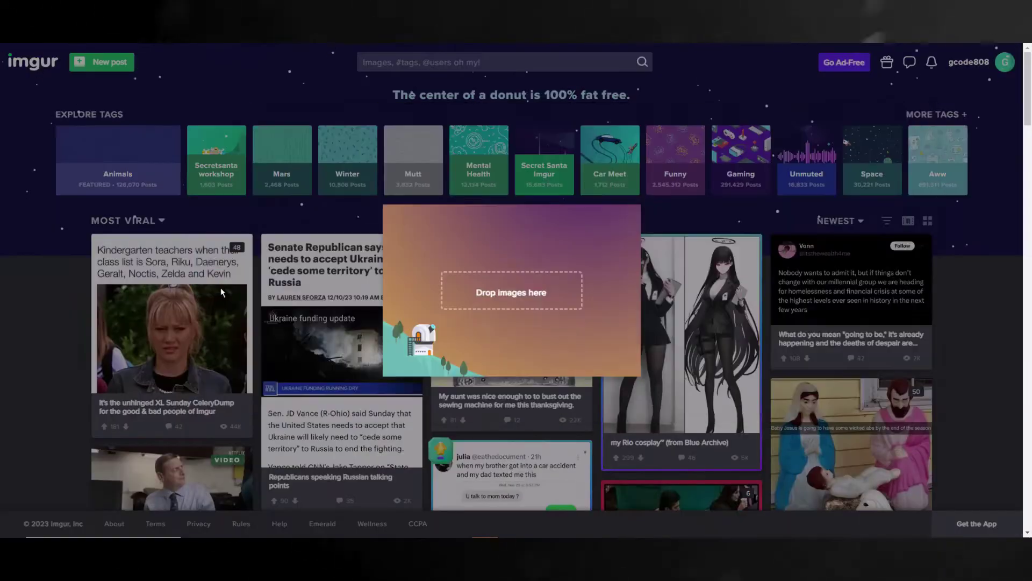
pyautogui.moveTo(221, 287); pyautogui.dragTo(220, 287)
pyautogui.scroll(-20, 770, 359)
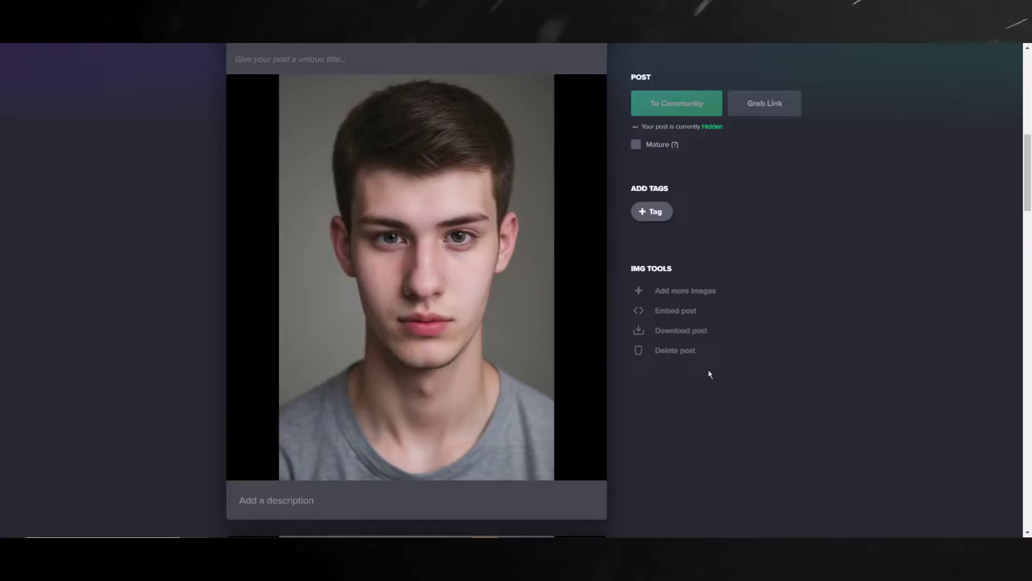
pyautogui.scroll(-10, 655, 380)
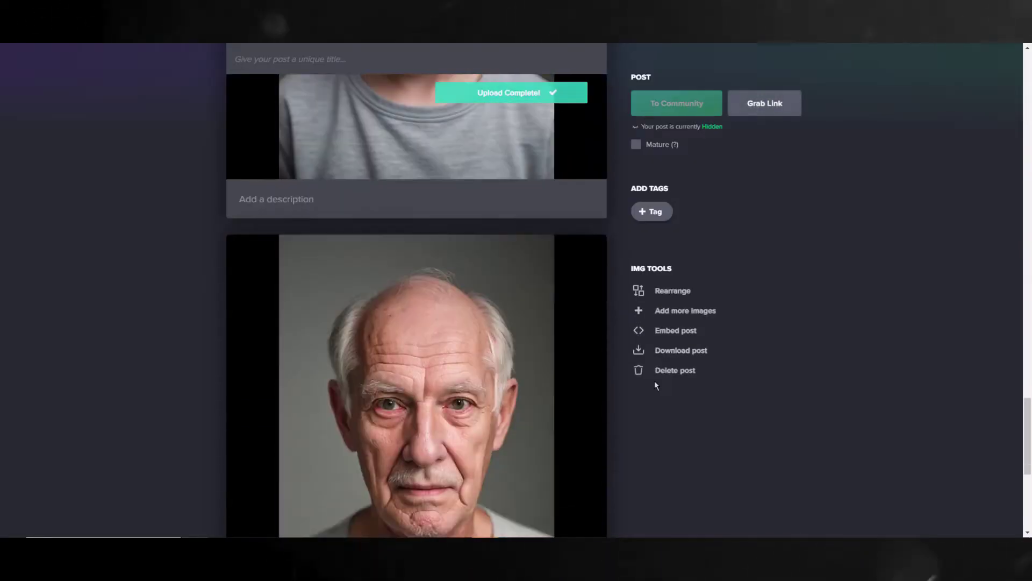
# - Create a new text document, info.txt, in the portrait folder
pyautogui.rightClick(463, 253)
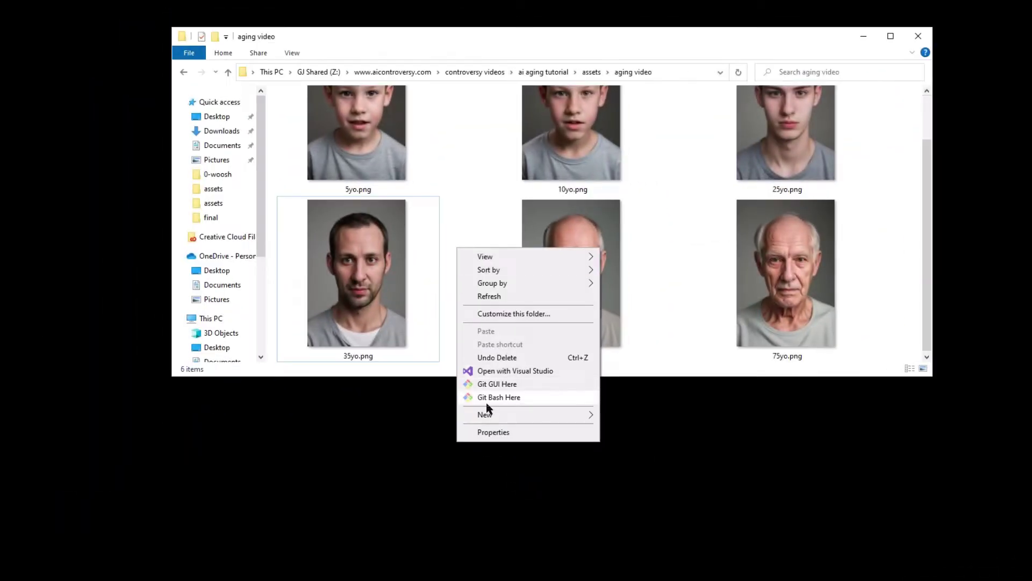
pyautogui.moveTo(488, 412)
pyautogui.click(630, 459)
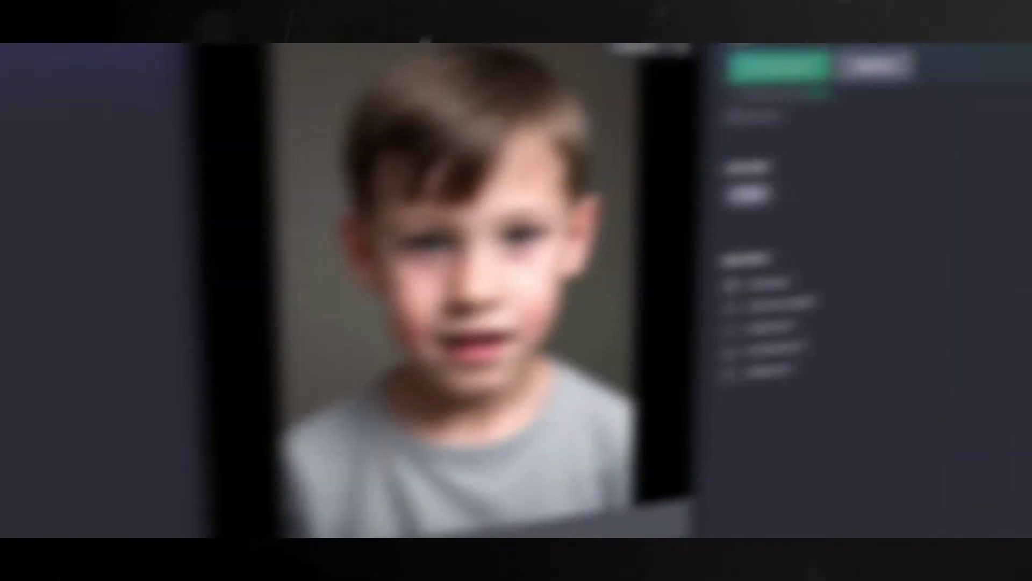
# - Paste each portrait's direct i.imgur.com link on its own line and select all six
pyautogui.rightClick(336, 206)
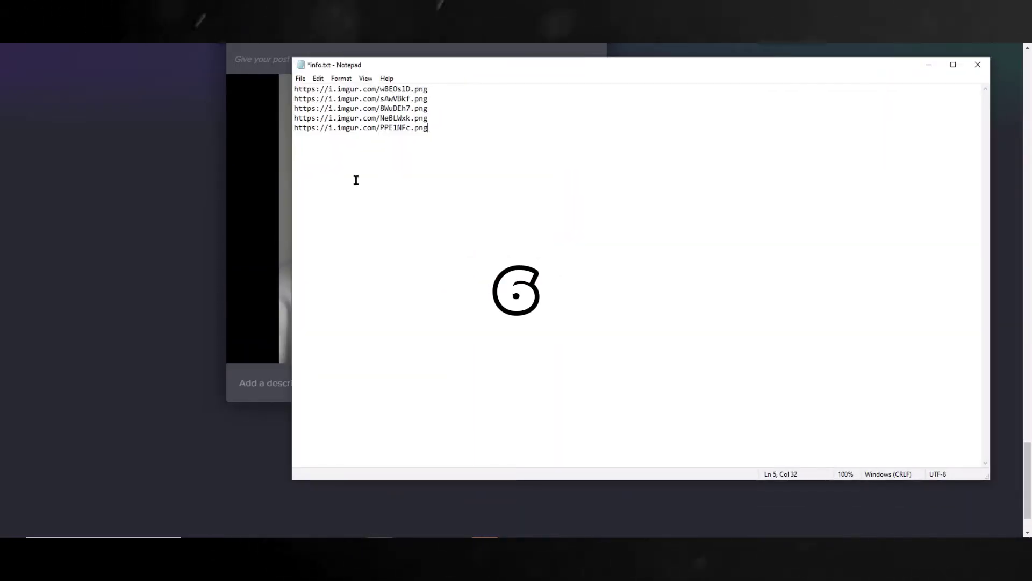
pyautogui.press('Return')
pyautogui.write('https://i.imgur.com/hcz52GN.png')
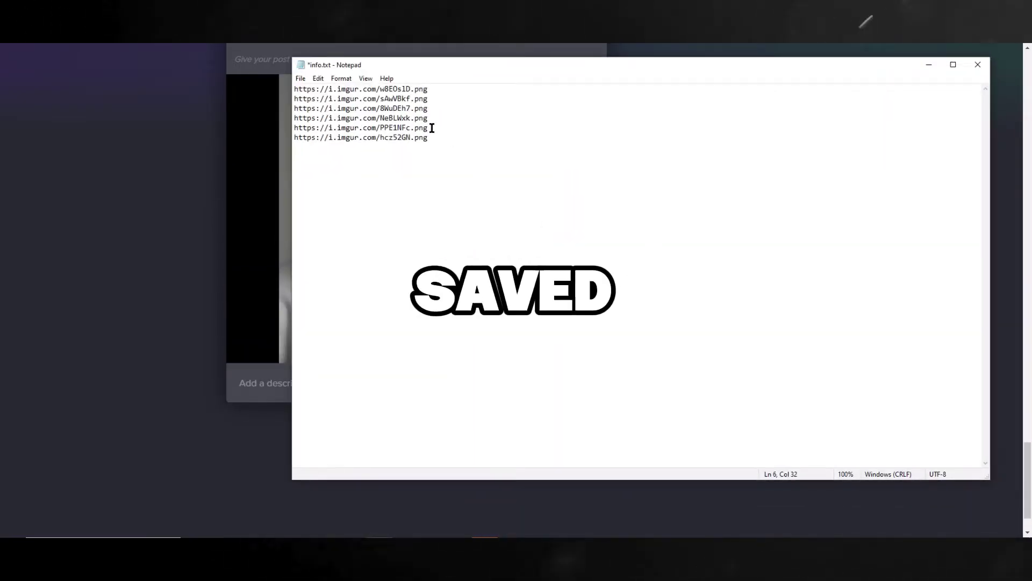
pyautogui.moveTo(428, 138); pyautogui.dragTo(324, 80)
pyautogui.click(543, 199)
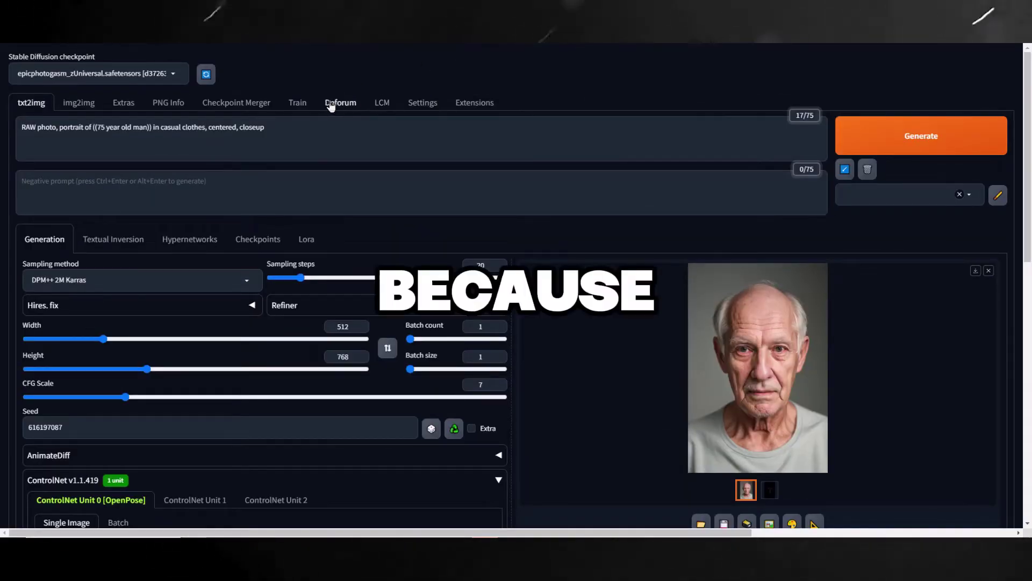
# - Switch to the Deforum tab to show its Run settings
pyautogui.click(332, 105)
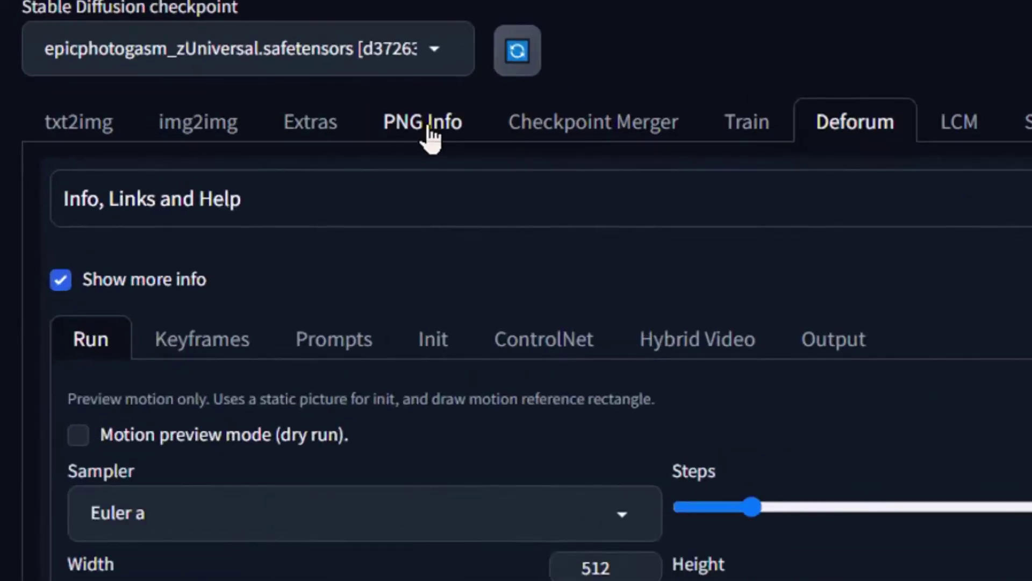
# - Load the 25-year-old portrait in PNG Info and copy its seed 616197087
pyautogui.click(168, 102)
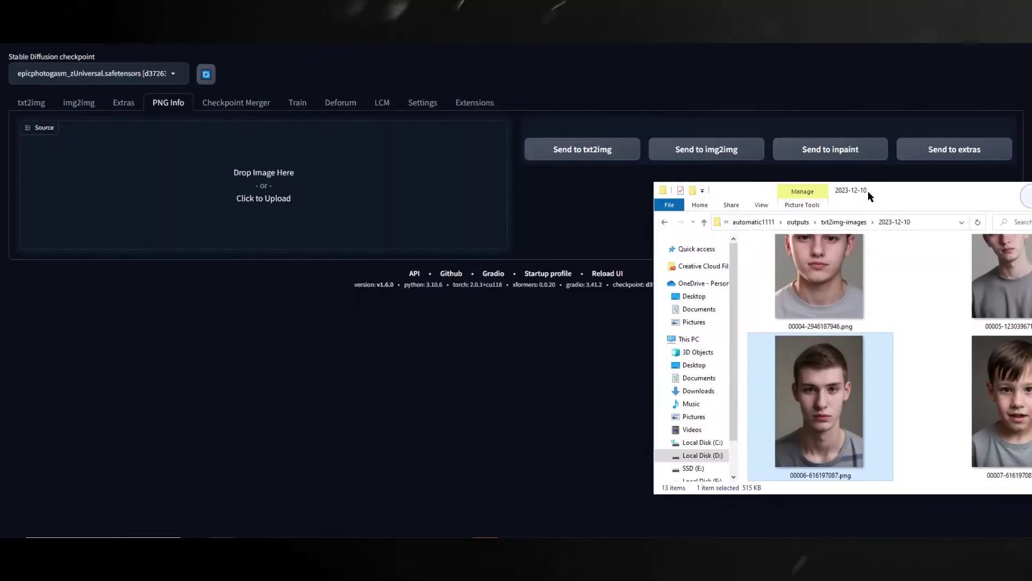
pyautogui.moveTo(868, 191); pyautogui.dragTo(710, 131)
pyautogui.moveTo(660, 341); pyautogui.dragTo(263, 186)
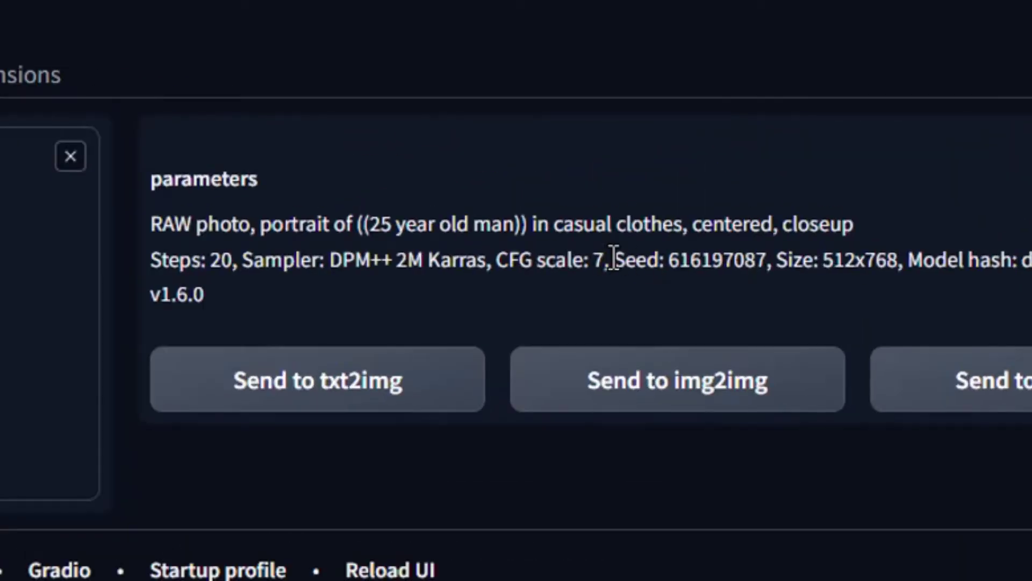
pyautogui.moveTo(614, 259); pyautogui.dragTo(766, 261)
pyautogui.rightClick(723, 169)
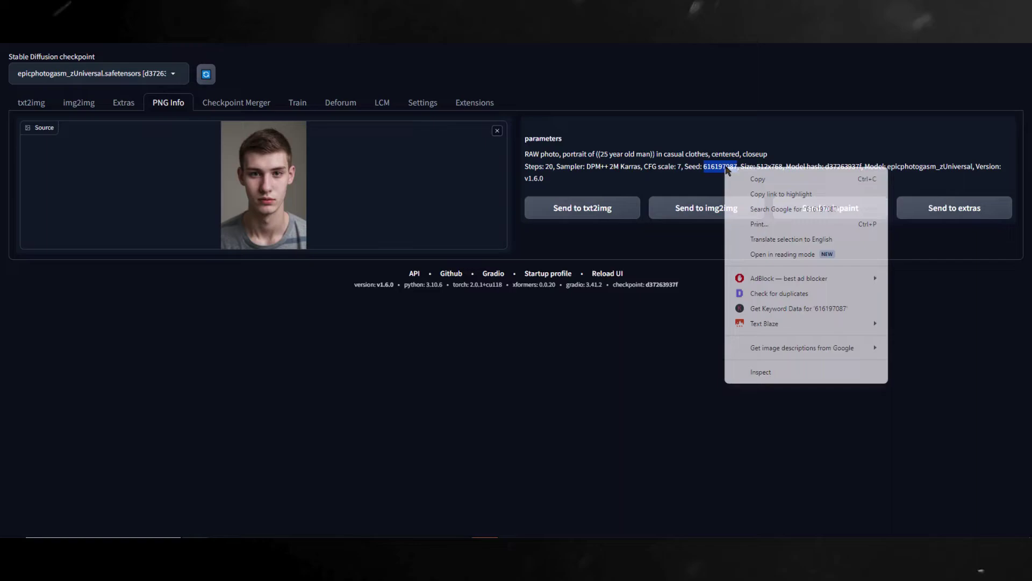
pyautogui.click(739, 177)
# - Back in Deforum, set the animation height to 768
pyautogui.click(340, 103)
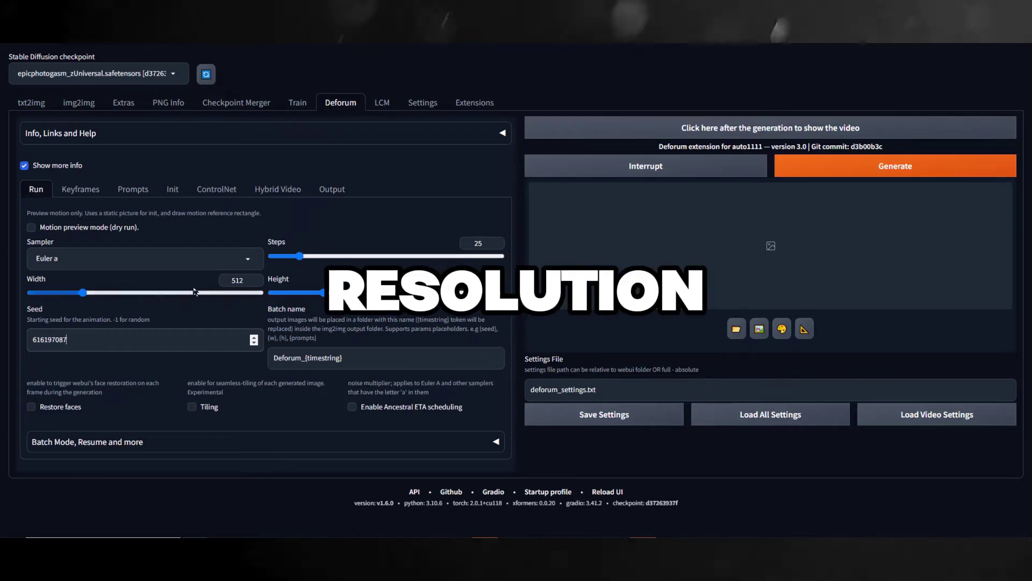
pyautogui.moveTo(486, 280); pyautogui.dragTo(433, 279)
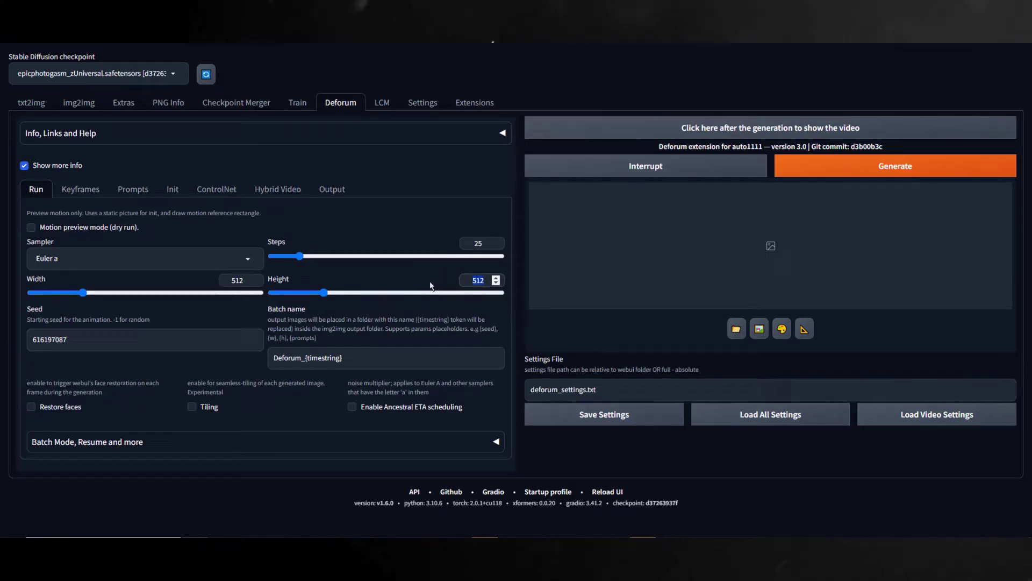
pyautogui.write('768')
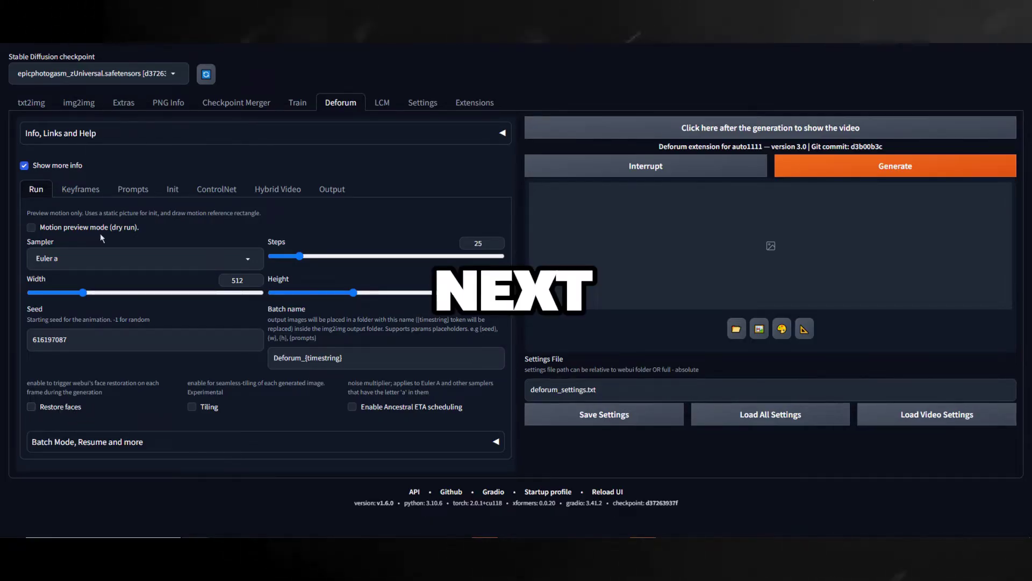
# - In Keyframes, set max frames to 480 and the zoom schedule to 0:(1)
pyautogui.click(77, 192)
pyautogui.scroll(-2, 406, 218)
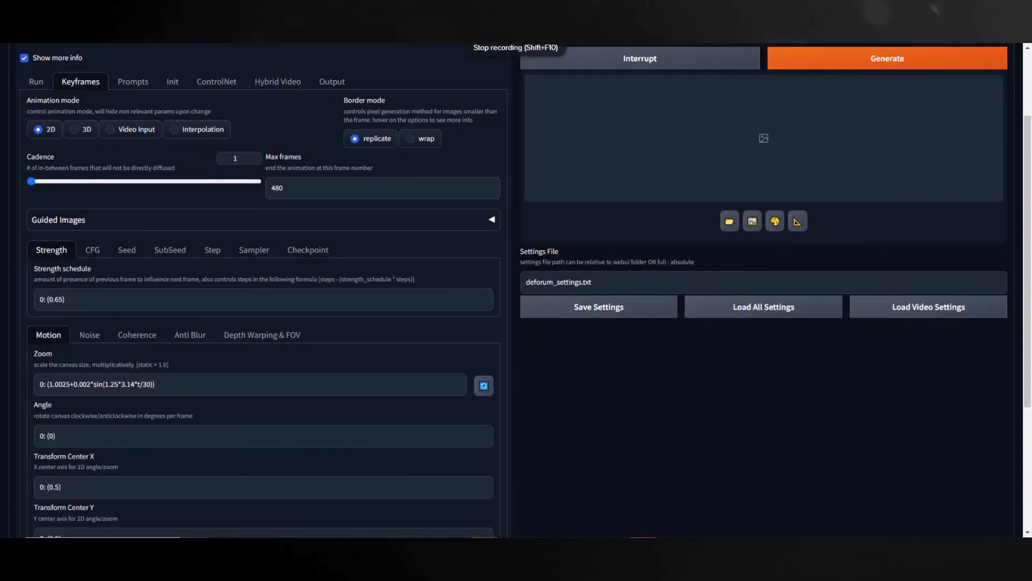
pyautogui.write('80')
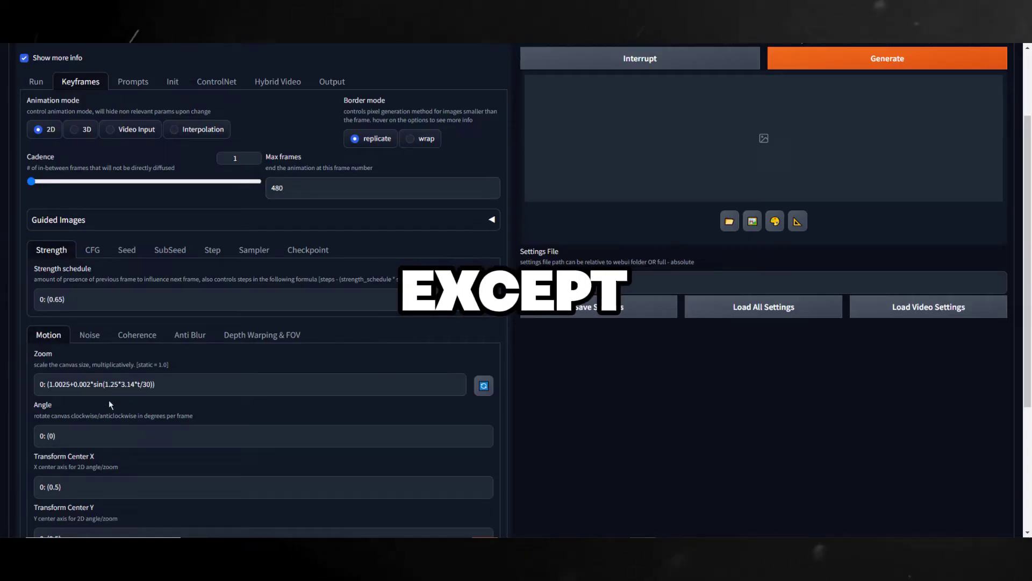
pyautogui.moveTo(53, 353); pyautogui.dragTo(33, 356)
pyautogui.click(49, 384)
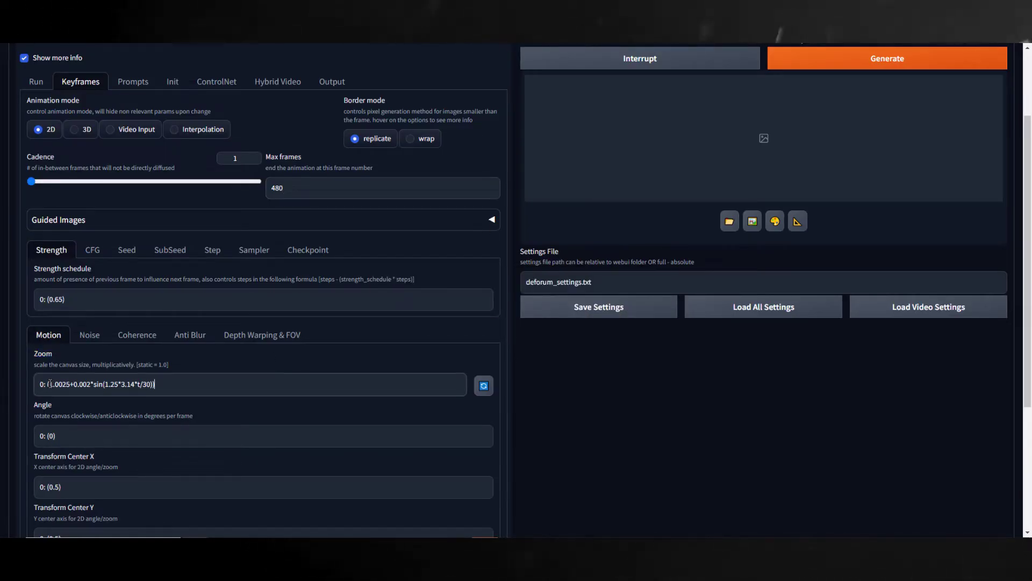
pyautogui.write('0:(1)')
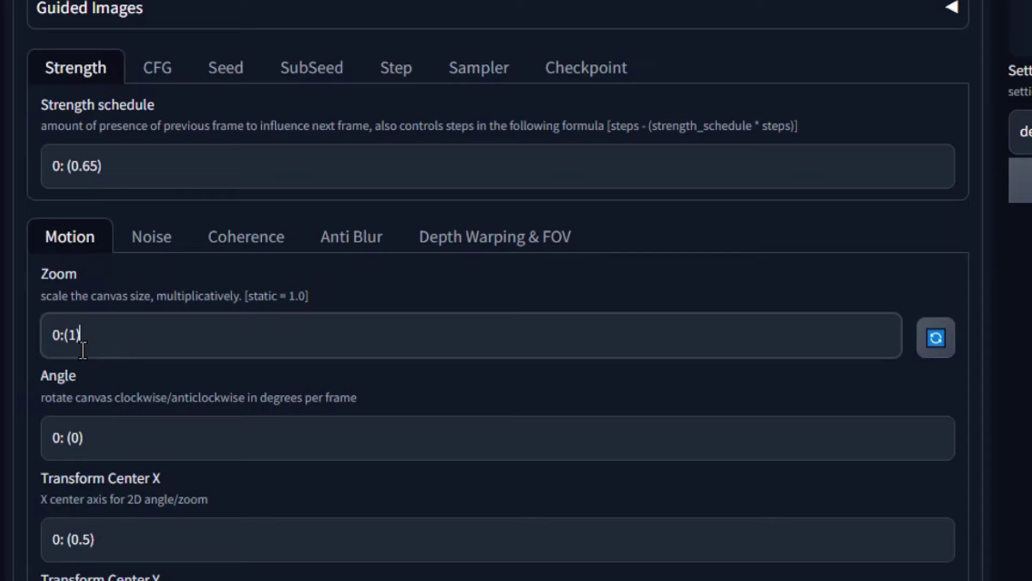
pyautogui.click(83, 438)
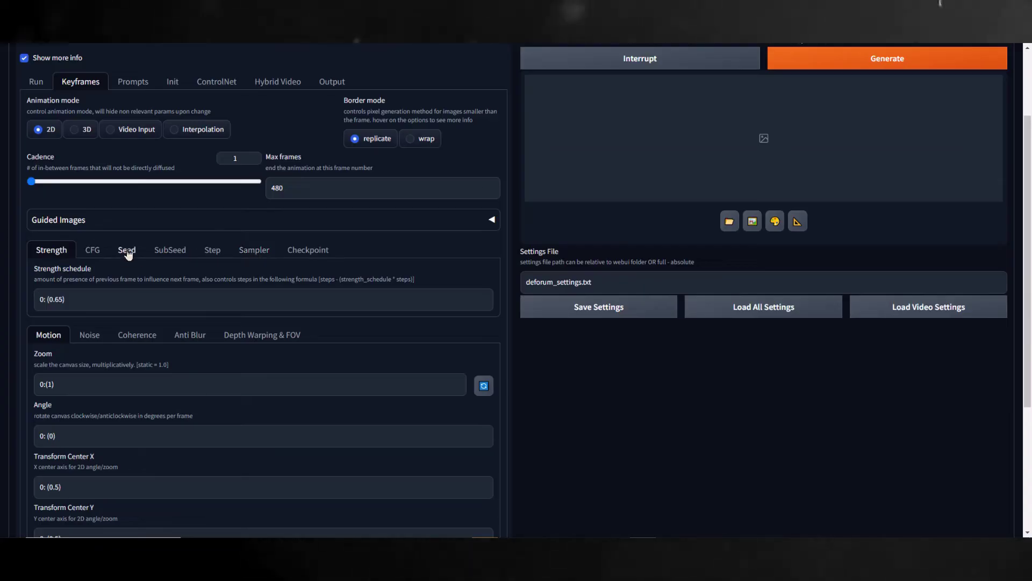
# - Switch seed behaviour to fixed and expand the Guided Images section
pyautogui.click(128, 250)
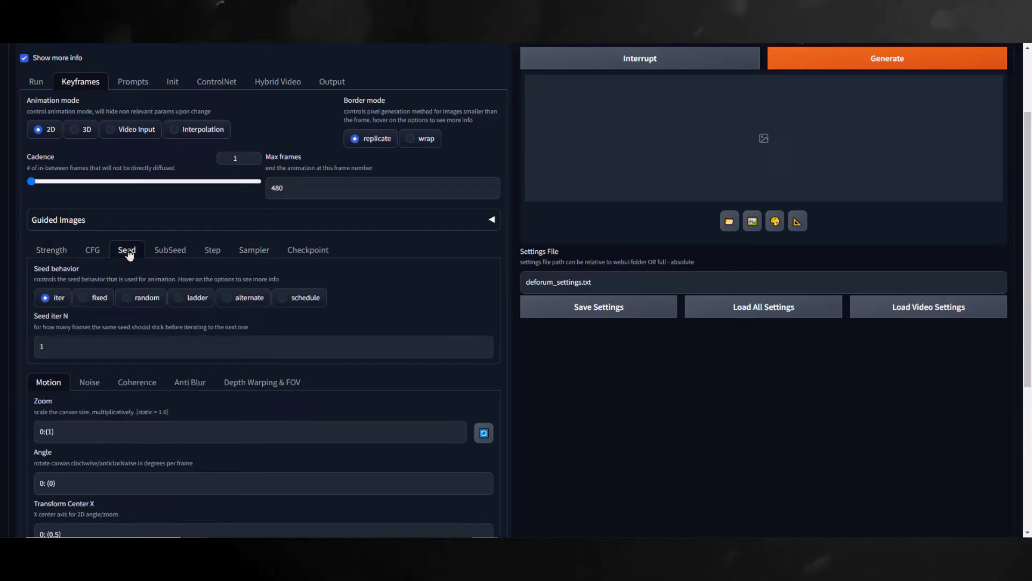
pyautogui.click(86, 298)
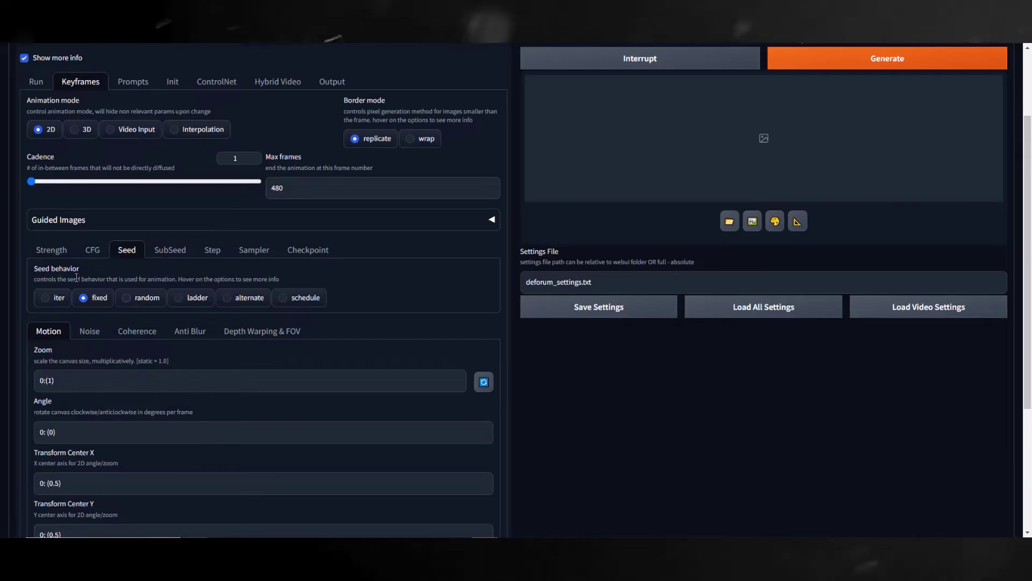
pyautogui.click(159, 222)
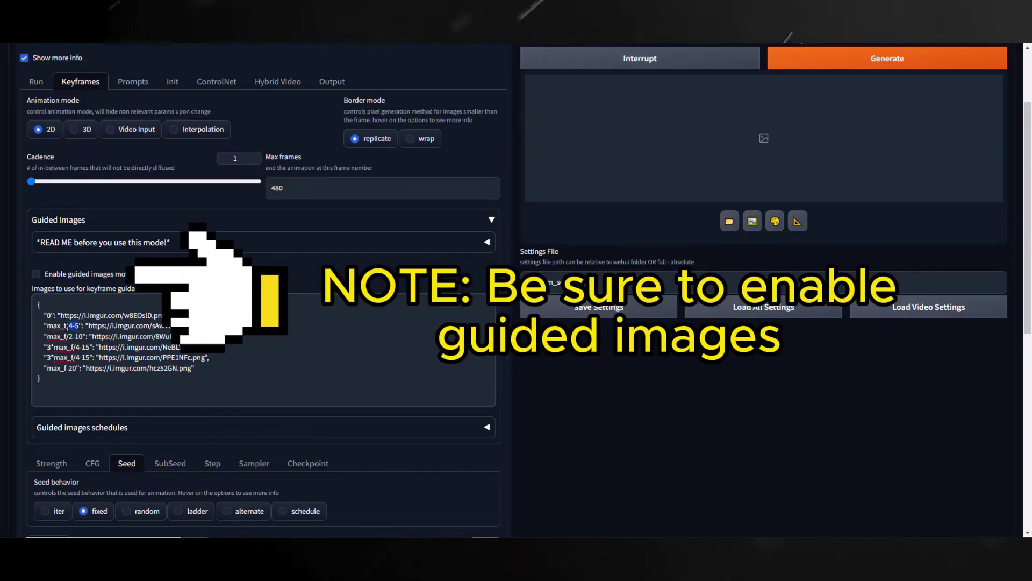
# - Change the second through fourth guided image keys to 80, 160 and 240
pyautogui.moveTo(80, 327); pyautogui.dragTo(48, 328)
pyautogui.write('80')
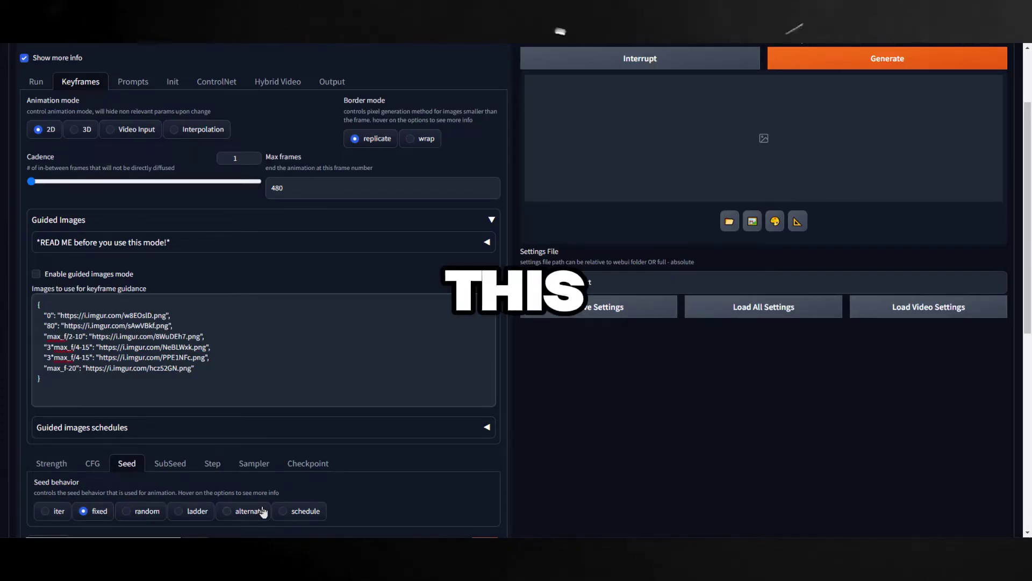
pyautogui.press('Down')
pyautogui.press('Left')
pyautogui.press('Left')
pyautogui.hotkey('shift', 'Right')
pyautogui.hotkey('shift', 'Right')
pyautogui.hotkey('shift', 'Right')
pyautogui.hotkey('shift', 'Right')
pyautogui.hotkey('shift', 'Right')
pyautogui.hotkey('shift', 'Right')
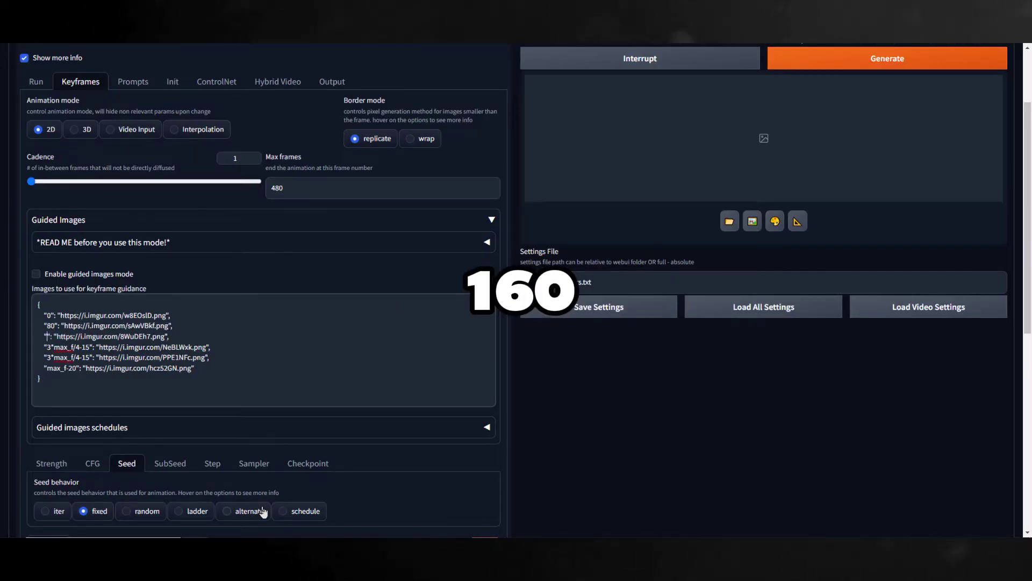
pyautogui.press('Left')
pyautogui.hotkey('shift', 'Right')
pyautogui.hotkey('shift', 'Right')
pyautogui.hotkey('shift', 'Right')
pyautogui.hotkey('shift', 'Right')
pyautogui.hotkey('shift', 'Right')
pyautogui.hotkey('shift', 'Right')
pyautogui.hotkey('shift', 'Right')
pyautogui.hotkey('shift', 'Right')
pyautogui.hotkey('shift', 'Right')
pyautogui.hotkey('shift', 'Right')
pyautogui.hotkey('shift', 'Right')
pyautogui.hotkey('shift', 'Right')
pyautogui.press('BackSpace')
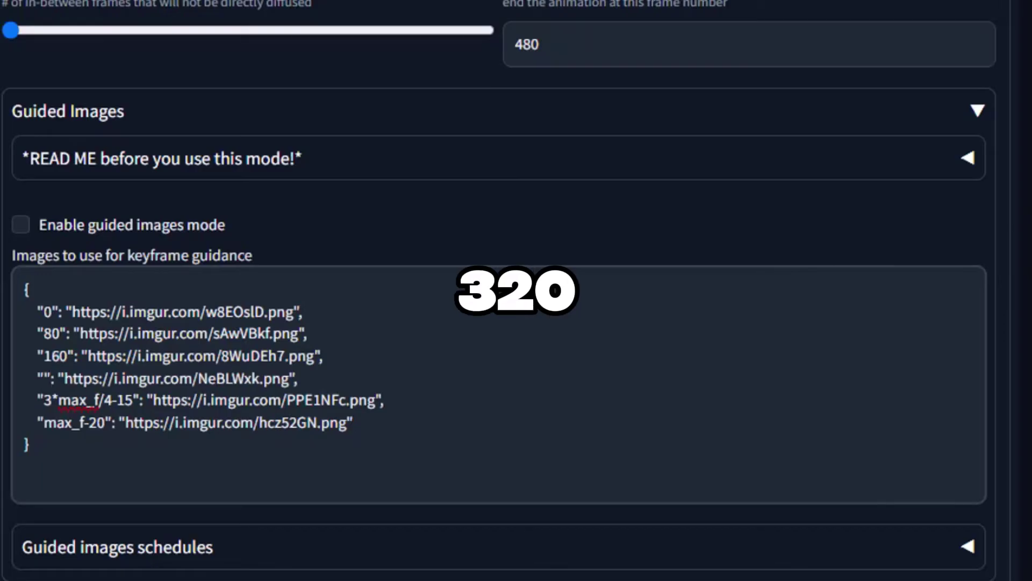
pyautogui.write('240')
# - Change the last two guided image keys to 320 and 400
pyautogui.press('Down')
pyautogui.press('Left')
pyautogui.press('Left')
pyautogui.press('Left')
pyautogui.hotkey('shift', 'Right')
pyautogui.hotkey('shift', 'Right')
pyautogui.hotkey('shift', 'Right')
pyautogui.hotkey('shift', 'Right')
pyautogui.hotkey('shift', 'Right')
pyautogui.hotkey('shift', 'Right')
pyautogui.hotkey('shift', 'Right')
pyautogui.hotkey('shift', 'Right')
pyautogui.hotkey('shift', 'Right')
pyautogui.hotkey('shift', 'Right')
pyautogui.hotkey('shift', 'Right')
pyautogui.hotkey('shift', 'Right')
pyautogui.press('BackSpace')
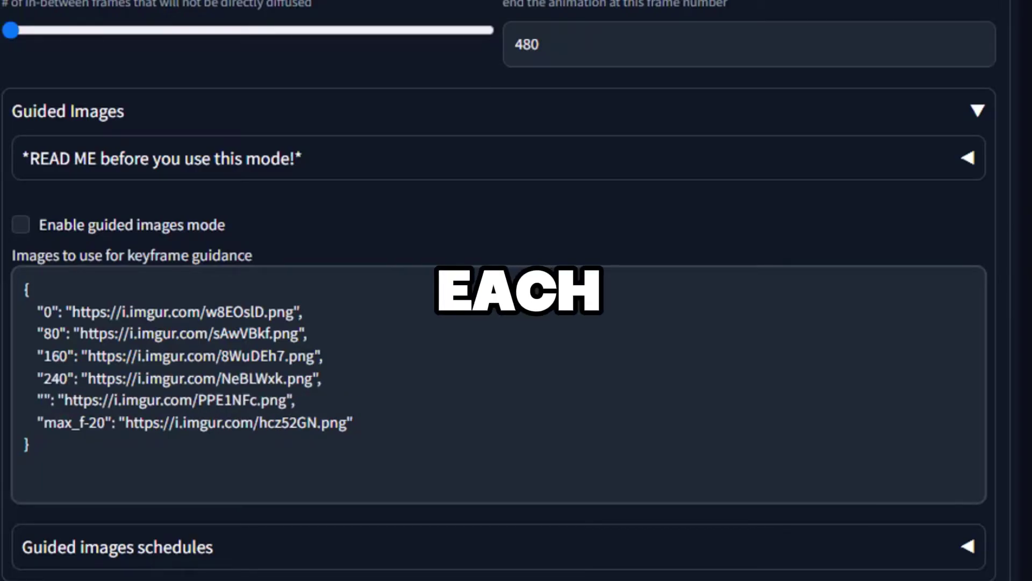
pyautogui.write('320')
pyautogui.press('Down')
pyautogui.press('Left')
pyautogui.press('Left')
pyautogui.press('Left')
pyautogui.hotkey('shift', 'Right')
pyautogui.hotkey('shift', 'Right')
pyautogui.hotkey('shift', 'Right')
pyautogui.hotkey('shift', 'Right')
pyautogui.hotkey('shift', 'Right')
pyautogui.hotkey('shift', 'Right')
pyautogui.hotkey('shift', 'Right')
pyautogui.hotkey('shift', 'Right')
pyautogui.press('BackSpace')
pyautogui.write('400')
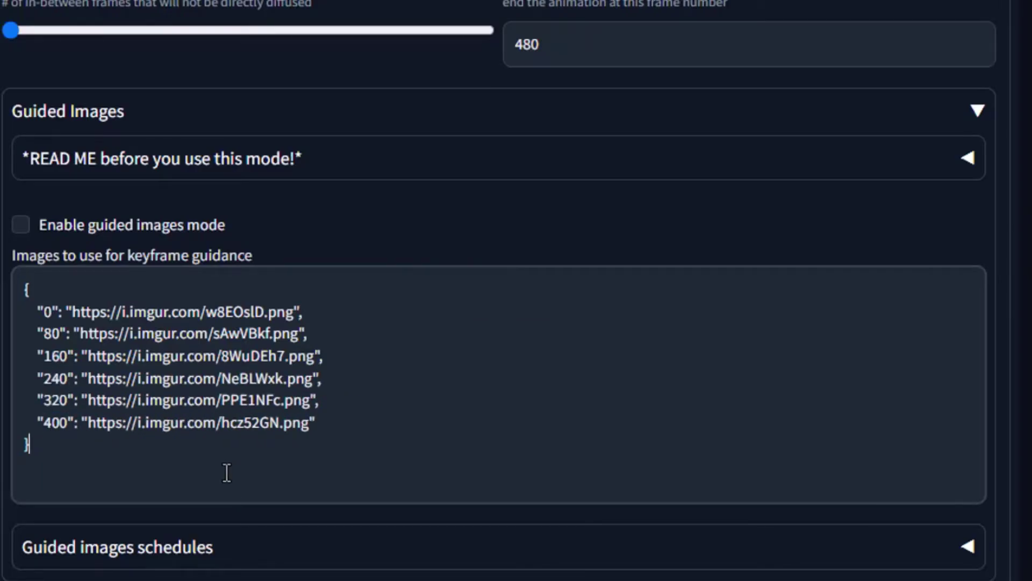
pyautogui.hotkey('ctrl', 'a')
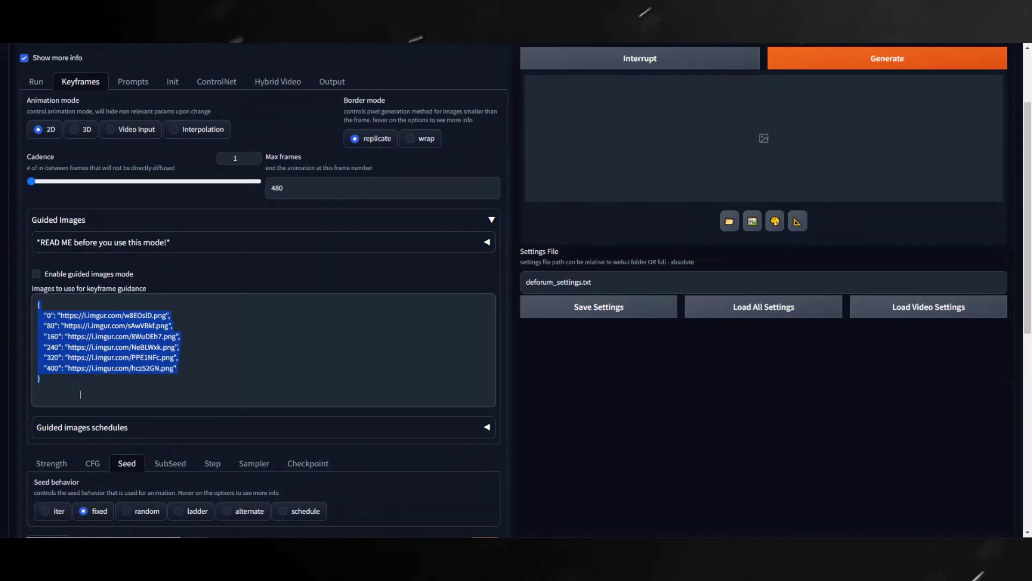
# - In Deforum Prompts, select the coconut prompt lines in the prompts JSON
pyautogui.scroll(2, 80, 395)
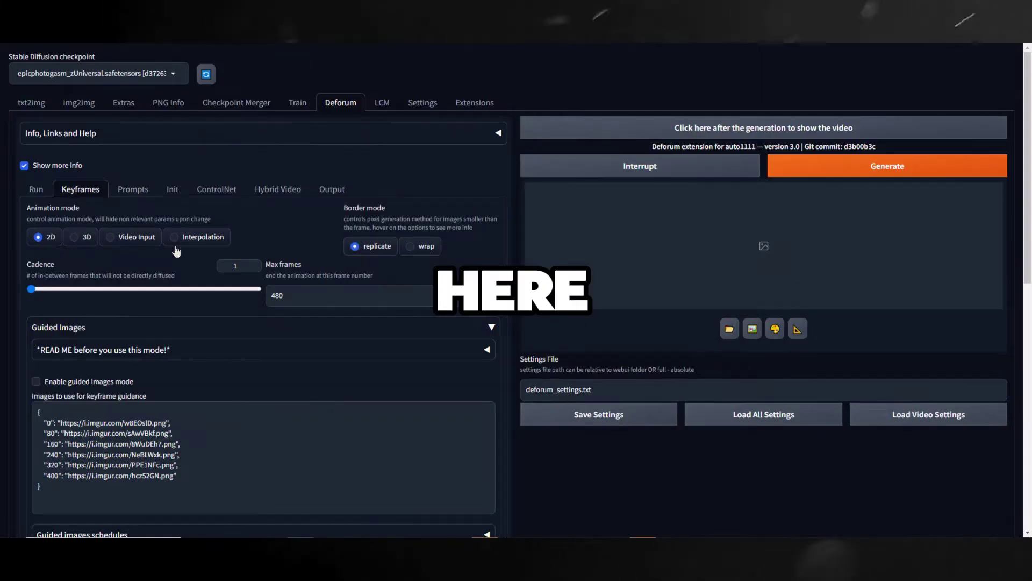
pyautogui.click(129, 197)
pyautogui.click(29, 272)
pyautogui.hotkey('ctrl', 'a')
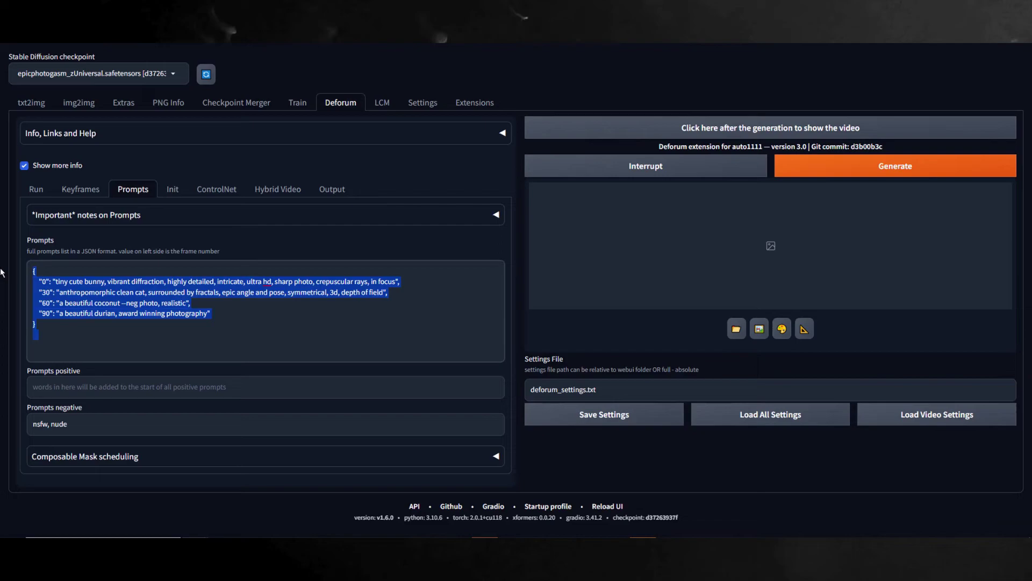
pyautogui.click(78, 304)
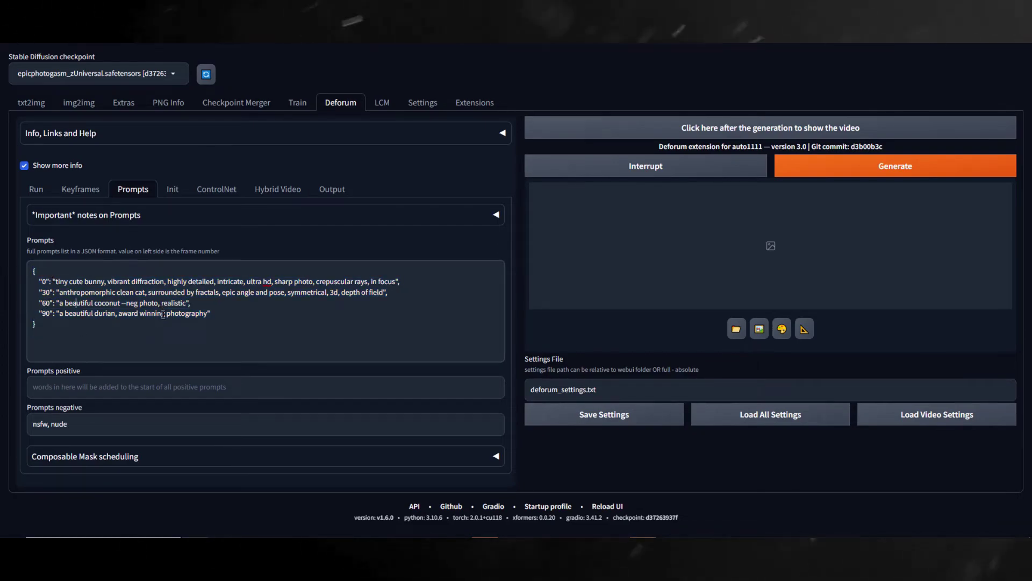
pyautogui.moveTo(226, 314); pyautogui.dragTo(32, 271)
pyautogui.click(131, 306)
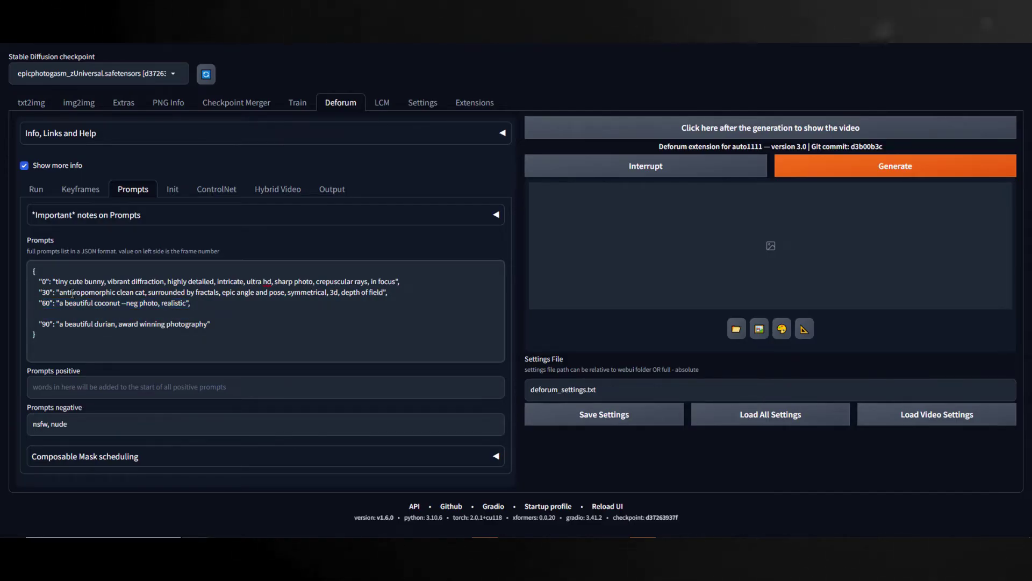
# - Paste another coconut prompt line and renumber the frame keys to 80, 160 and 240
pyautogui.write('"60": "a beautiful coconut --neg photo, realistic",')
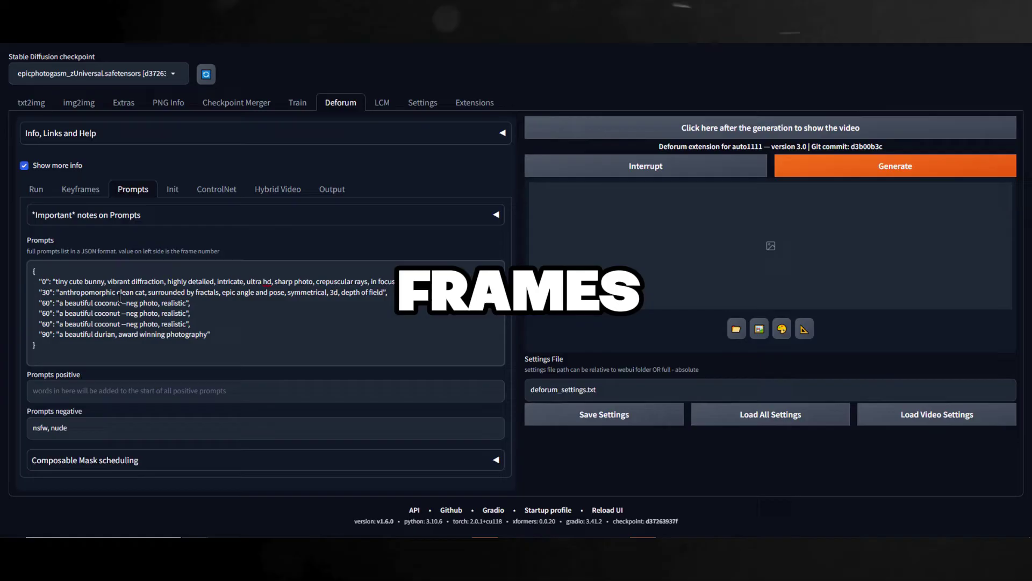
pyautogui.press('BackSpace')
pyautogui.write('8')
pyautogui.press('Down')
pyautogui.press('Left')
pyautogui.write('1')
pyautogui.press('Down')
pyautogui.press('BackSpace')
pyautogui.press('BackSpace')
pyautogui.write('240')
pyautogui.press('Down')
pyautogui.press('Left')
pyautogui.press('BackSpace')
pyautogui.press('BackSpace')
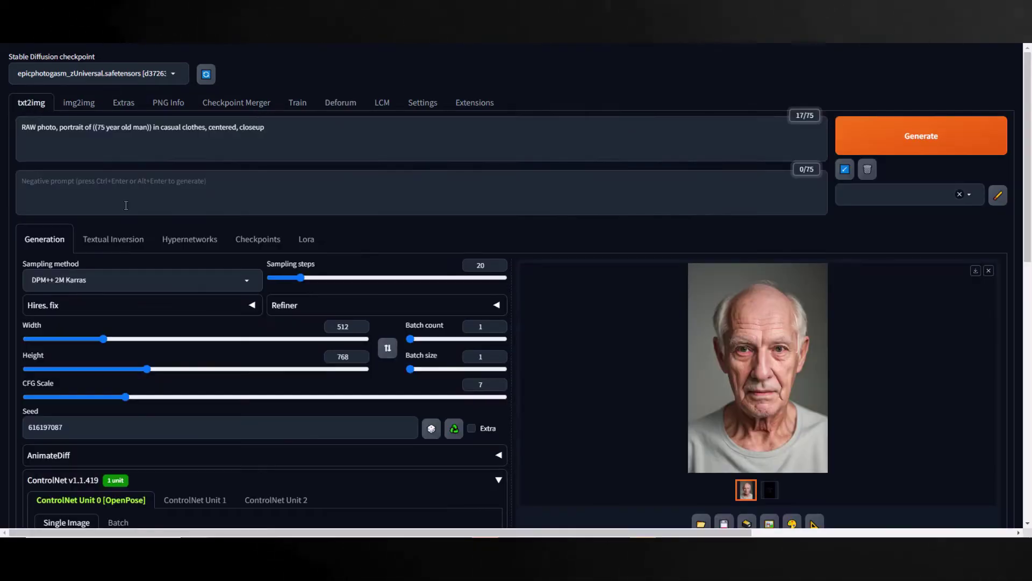
# - Copy the txt2img RAW portrait prompt over the frame 0 and 80 Deforum prompts
pyautogui.moveTo(266, 127); pyautogui.dragTo(2, 140)
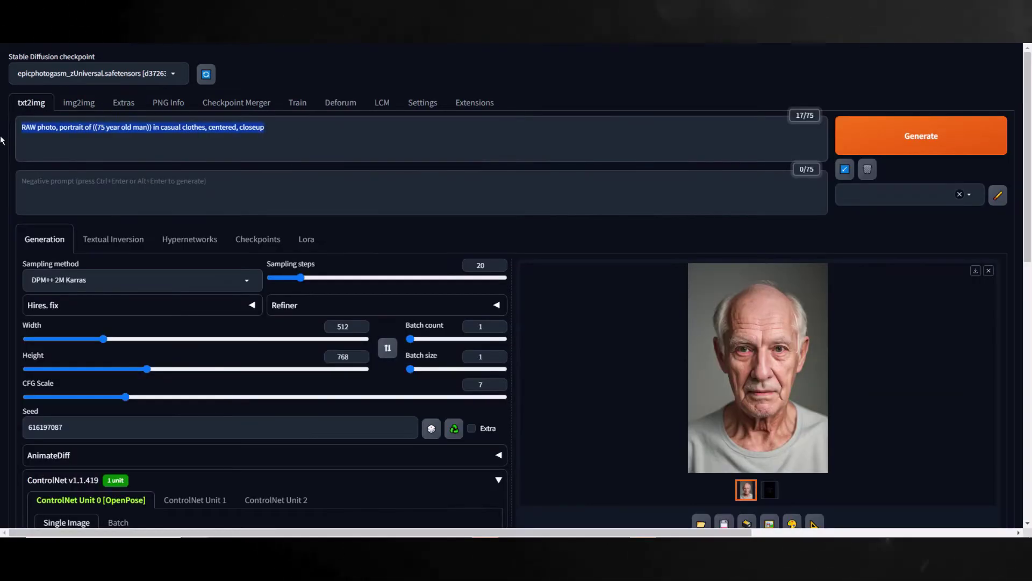
pyautogui.click(341, 104)
pyautogui.moveTo(398, 281); pyautogui.dragTo(54, 281)
pyautogui.write('RAW photo, portrait of ((5 year old man)) in casual clothes, centered, closeup')
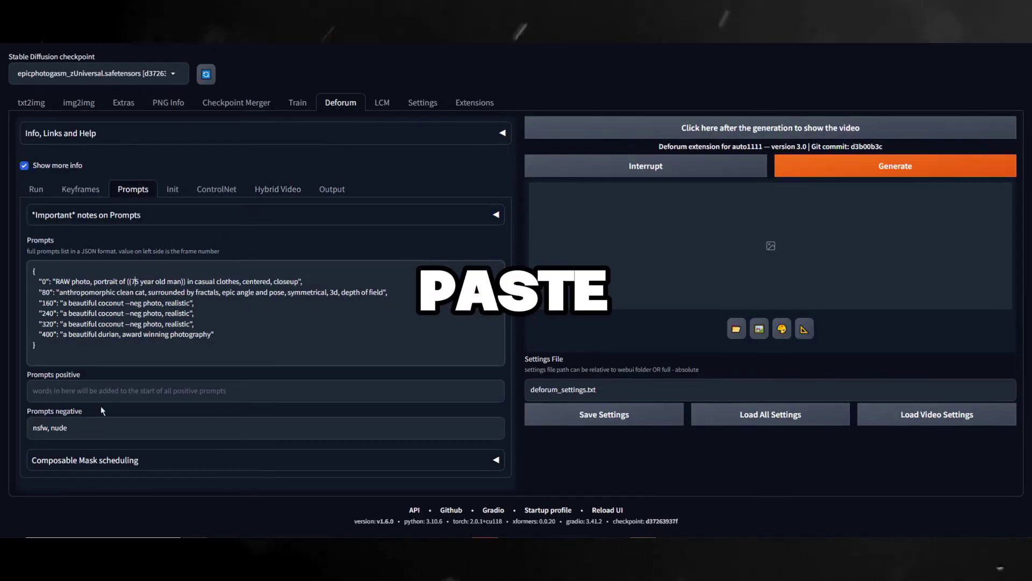
pyautogui.moveTo(385, 292); pyautogui.dragTo(61, 293)
pyautogui.write('RAW photo, portrait of ((5 year old man)) in casual clothes, centered, closeup')
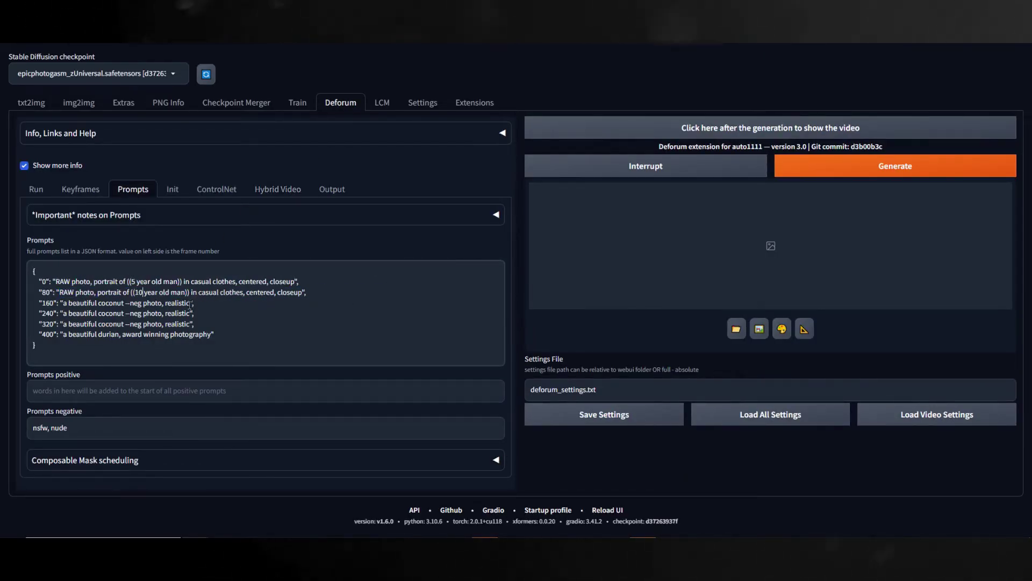
# - Paste the portrait prompt over the 160 and 320 prompts, editing the age, and select the 400 prompt
pyautogui.write('RAW photo, portrait of ((5 year old man)) in casual clothes, centered, closeup')
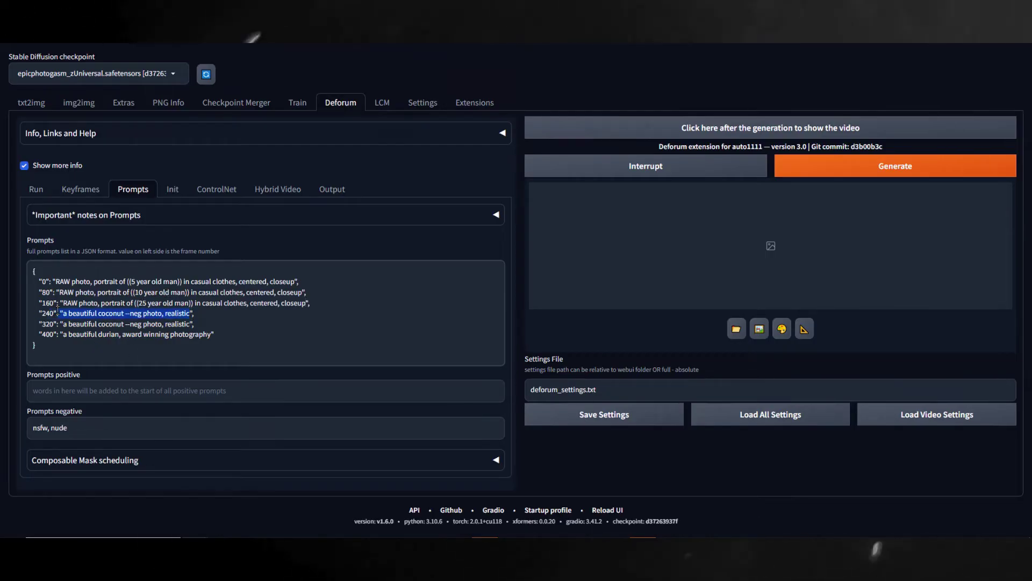
pyautogui.moveTo(193, 324); pyautogui.dragTo(60, 324)
pyautogui.write('RAW photo, portrait of ((5 year old man)) in casual clothes, centered, closeup')
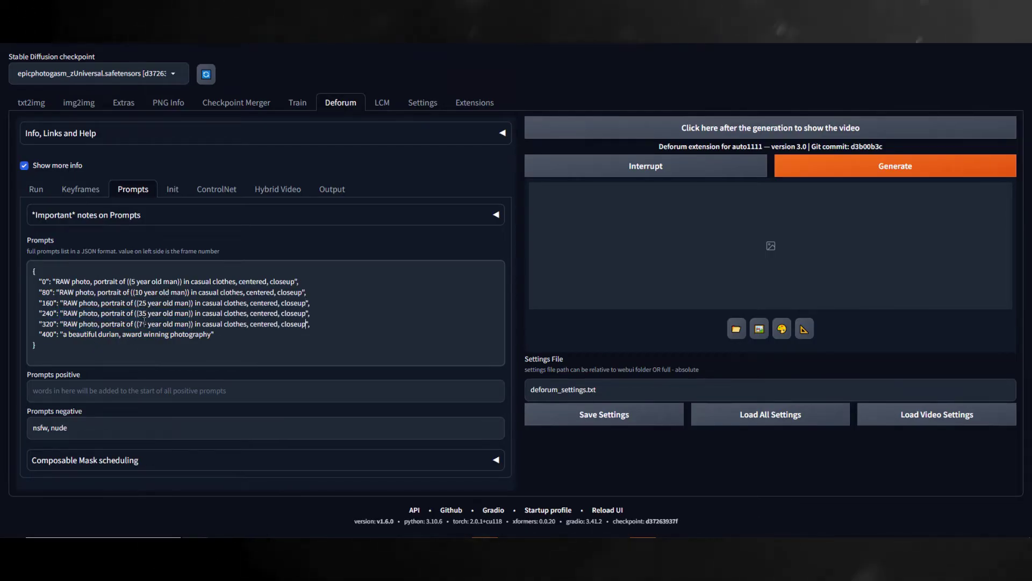
pyautogui.click(141, 324)
pyautogui.write('55')
pyautogui.moveTo(212, 334); pyautogui.dragTo(62, 335)
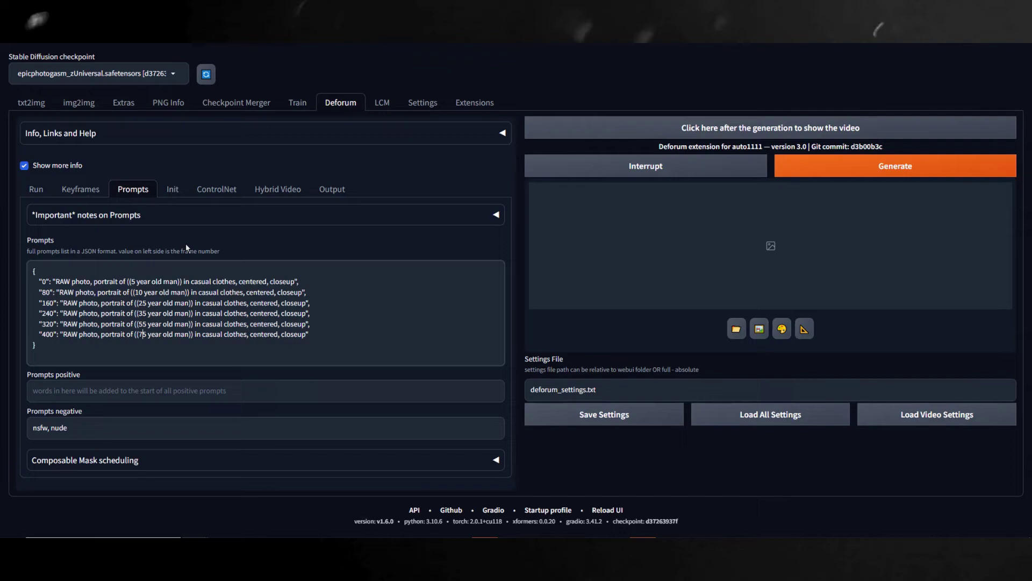
# - Replace Deforum's Init image URL with the first imgur portrait link from Notepad
pyautogui.click(173, 191)
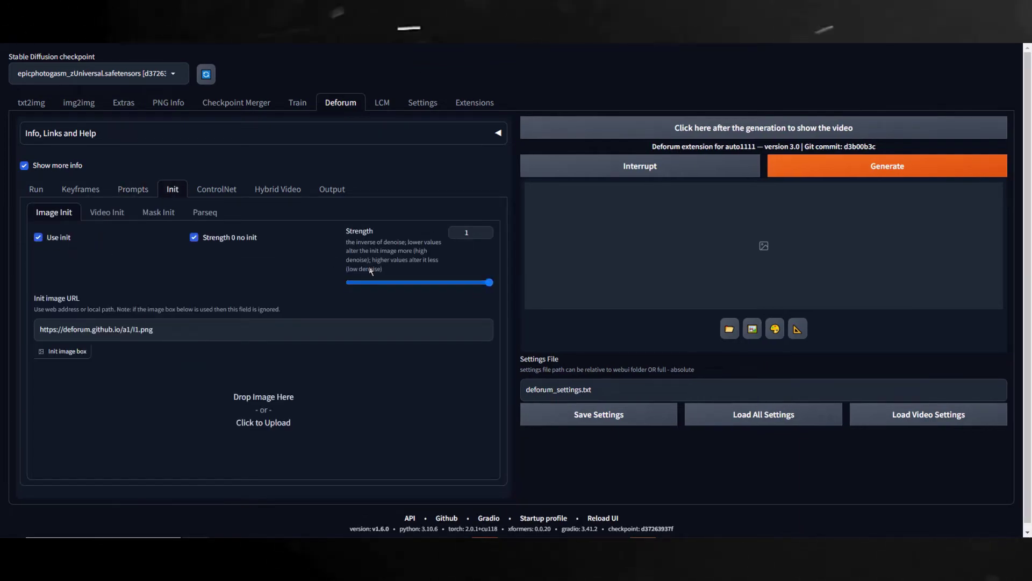
pyautogui.tripleClick(210, 327)
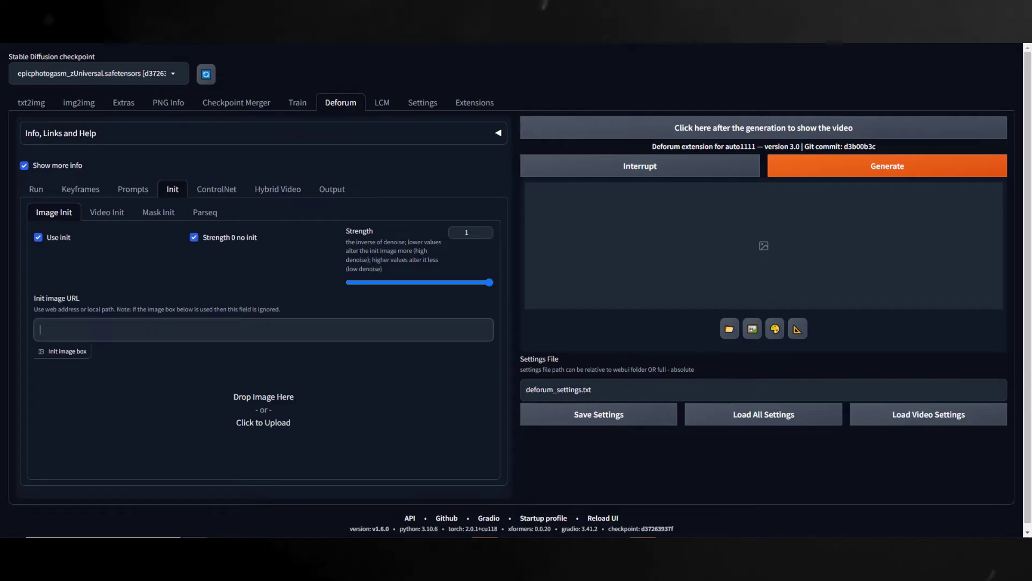
pyautogui.hotkey('alt', 'Tab')
pyautogui.moveTo(580, 141); pyautogui.dragTo(436, 140)
pyautogui.click(291, 335)
pyautogui.write('https://i.imgur.com/w8EOslD.png')
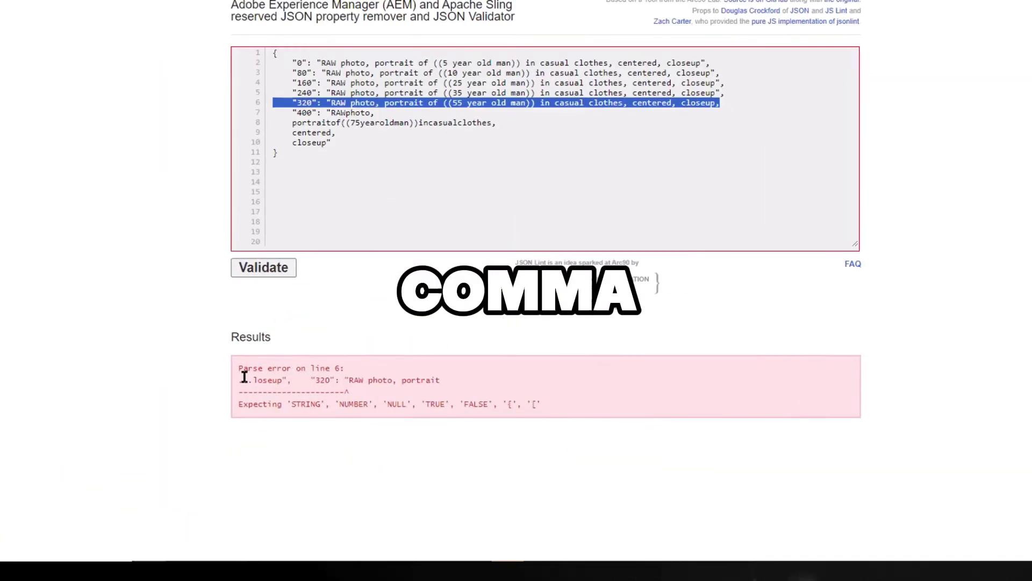
# - Read the JSONLint parse error on line 6 of the prompts JSON
pyautogui.moveTo(126, 316); pyautogui.dragTo(680, 392)
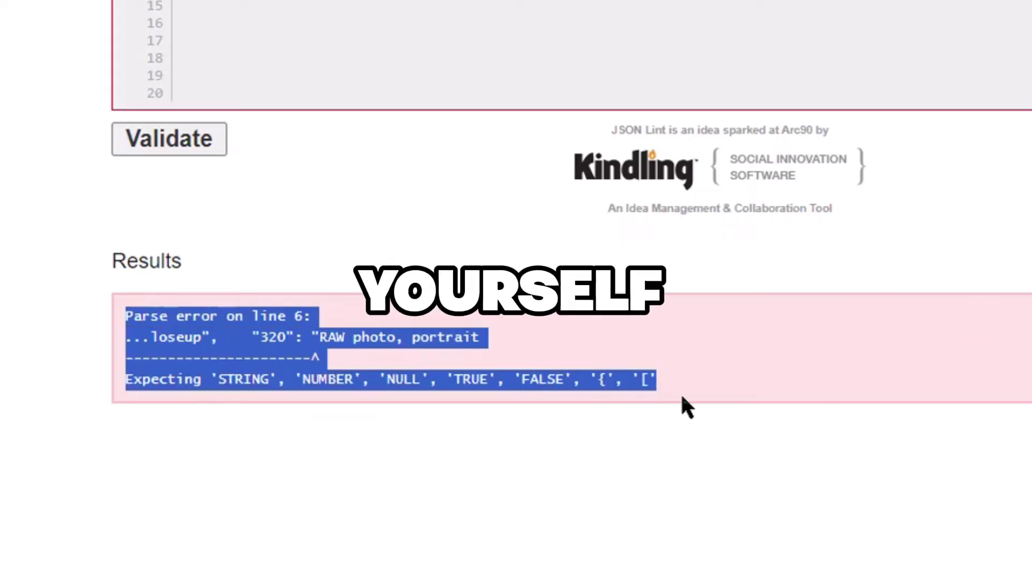
pyautogui.click(422, 348)
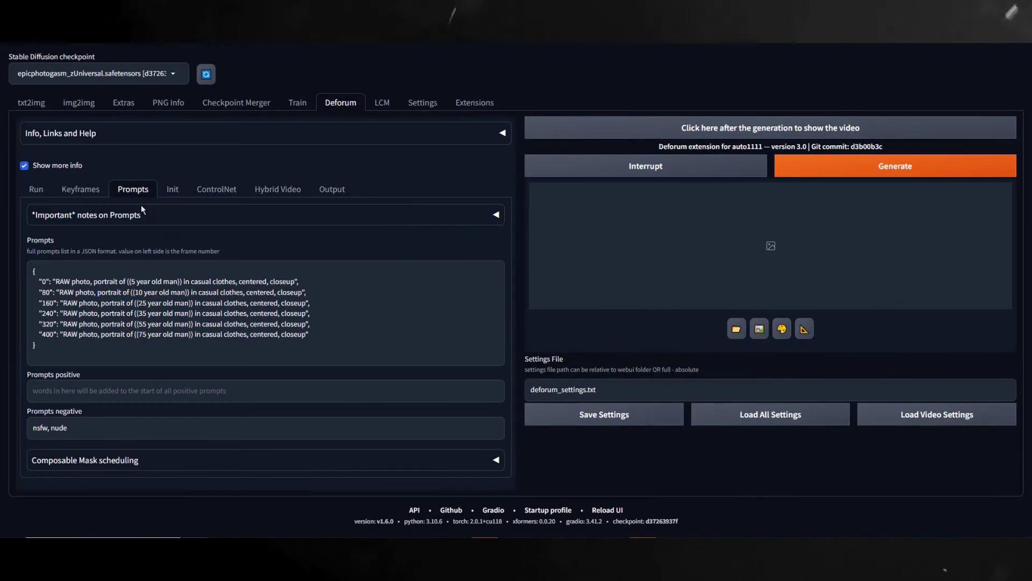
# - Expand the Prompts important notes, open the JSON Validator link, and select the six-prompt JSON
pyautogui.click(115, 221)
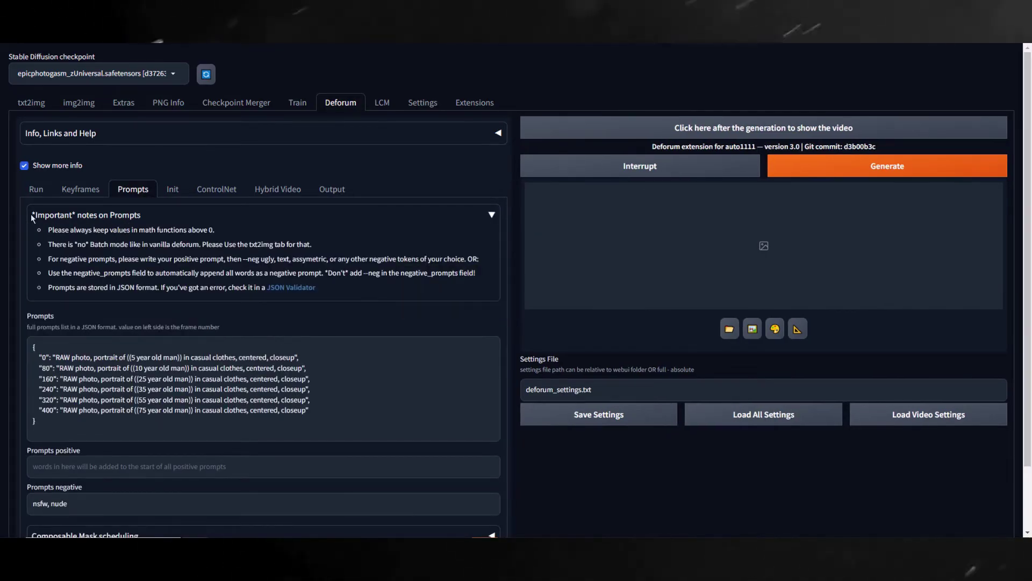
pyautogui.moveTo(31, 215); pyautogui.dragTo(371, 288)
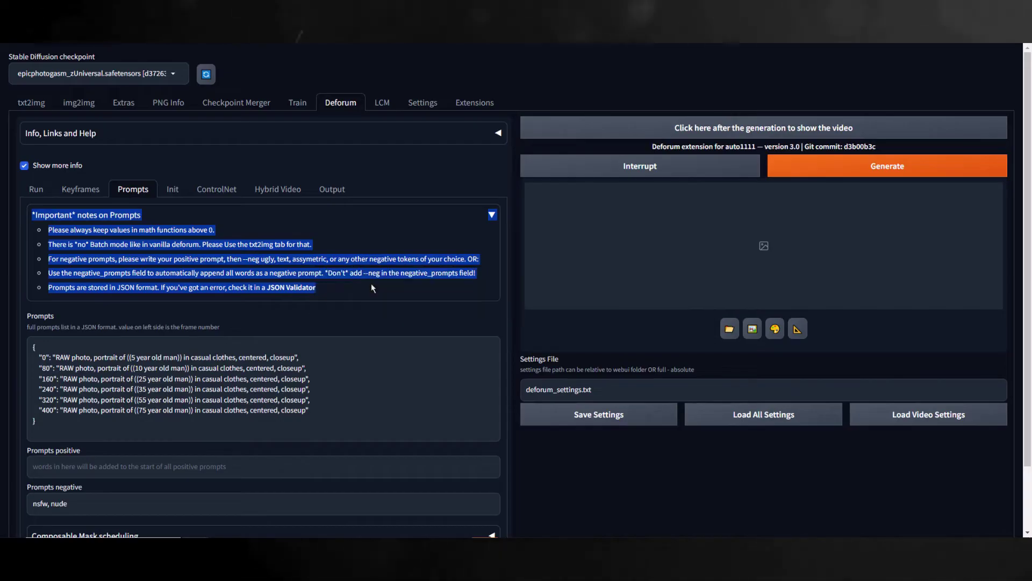
pyautogui.click(156, 240)
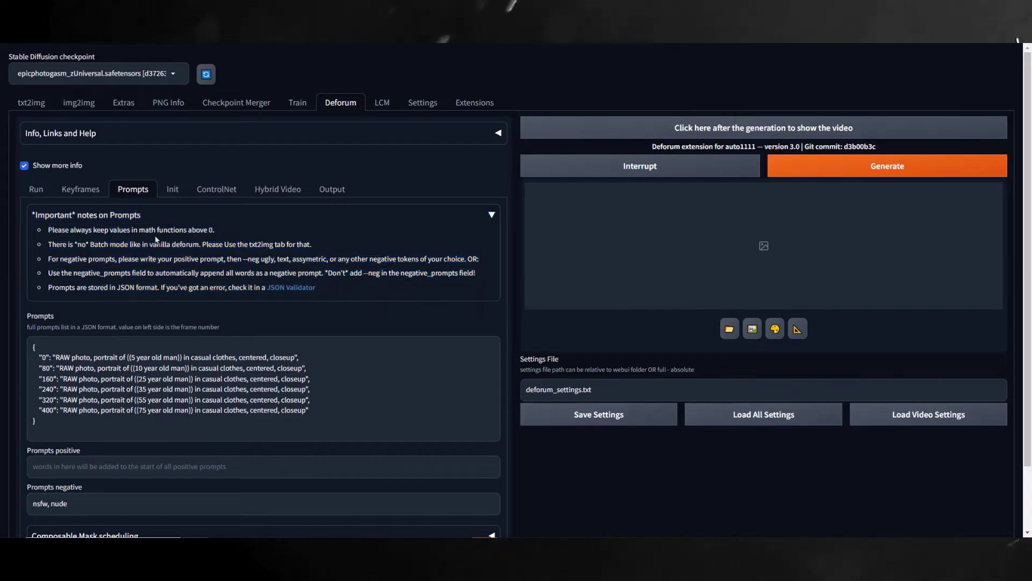
pyautogui.click(296, 288)
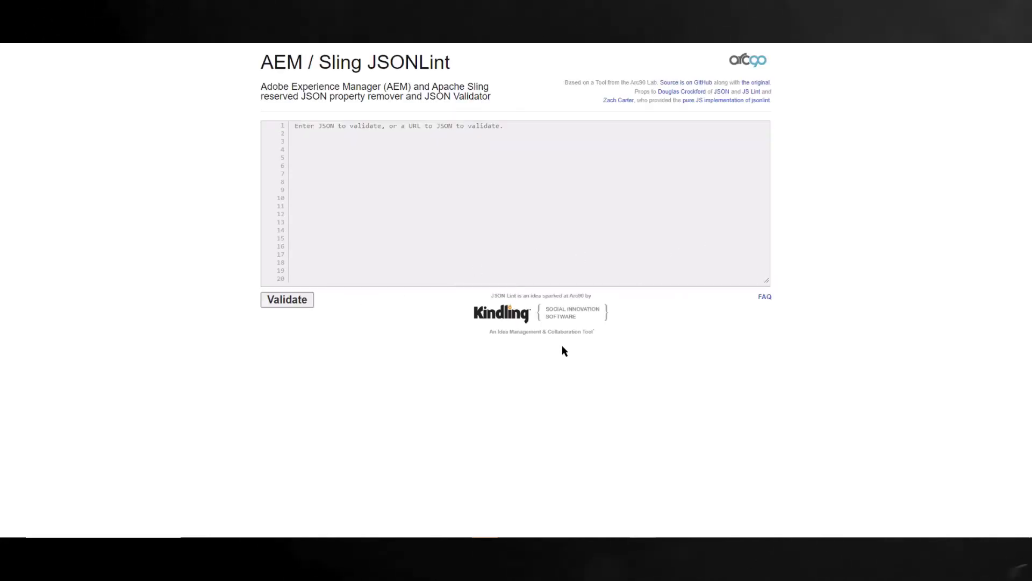
pyautogui.hotkey('ctrl', 'w')
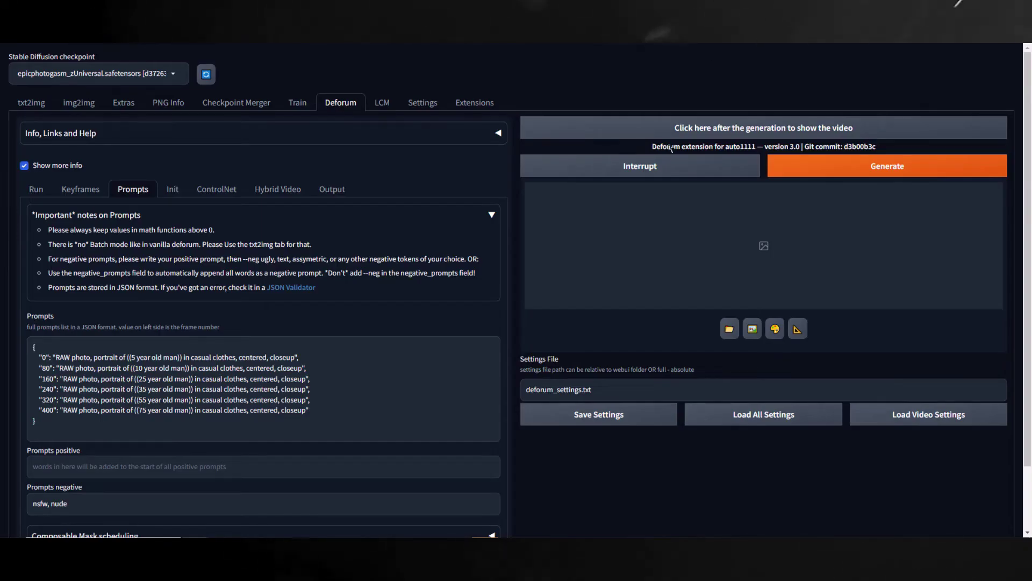
pyautogui.moveTo(192, 430); pyautogui.dragTo(11, 346)
pyautogui.hotkey('ctrl', 'c')
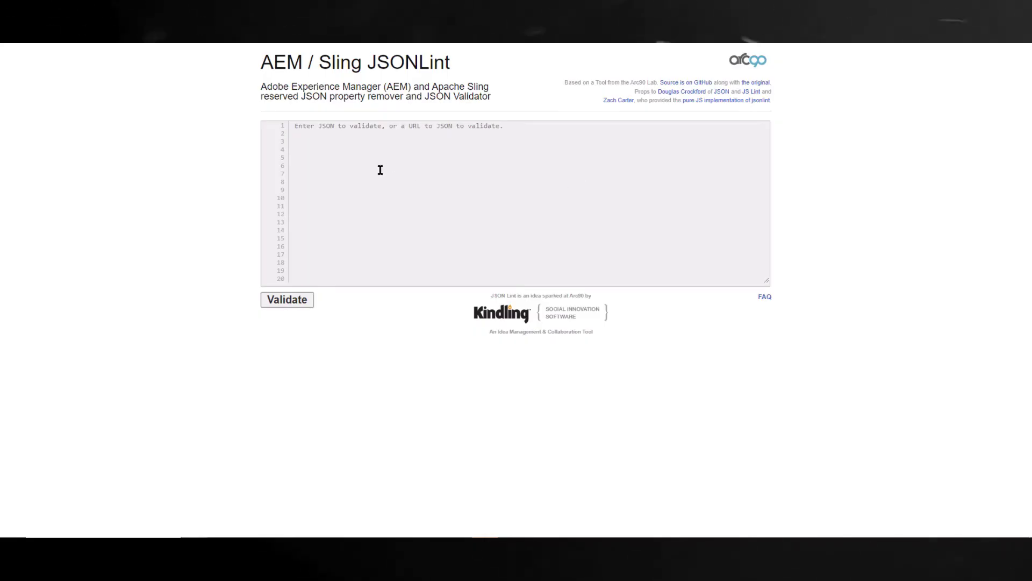
# - Paste the six-entry age prompt JSON into JSONLint and validate it as Valid JSON
pyautogui.click(380, 169)
pyautogui.hotkey('ctrl', 'v')
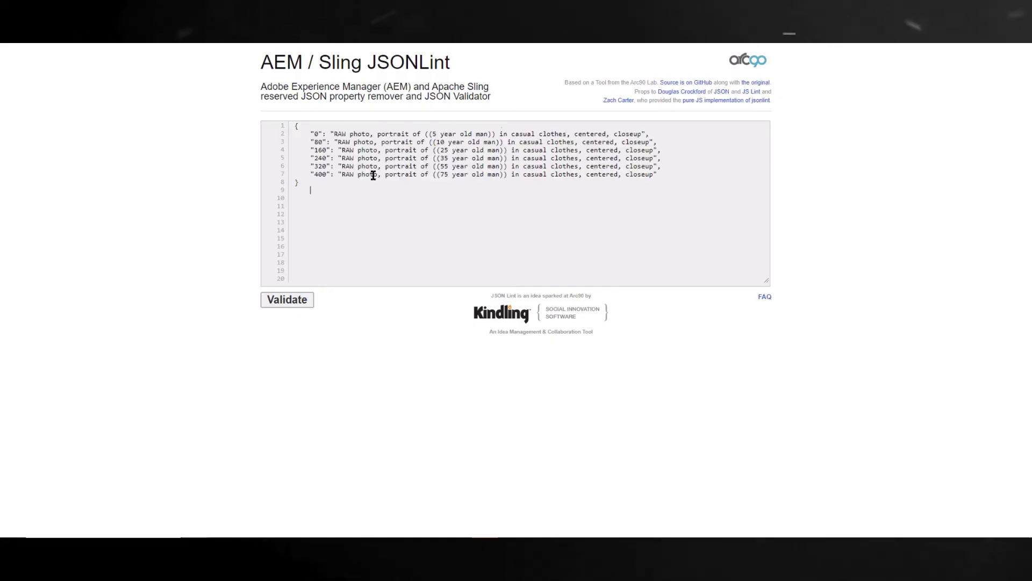
pyautogui.click(288, 300)
pyautogui.moveTo(266, 381); pyautogui.dragTo(311, 385)
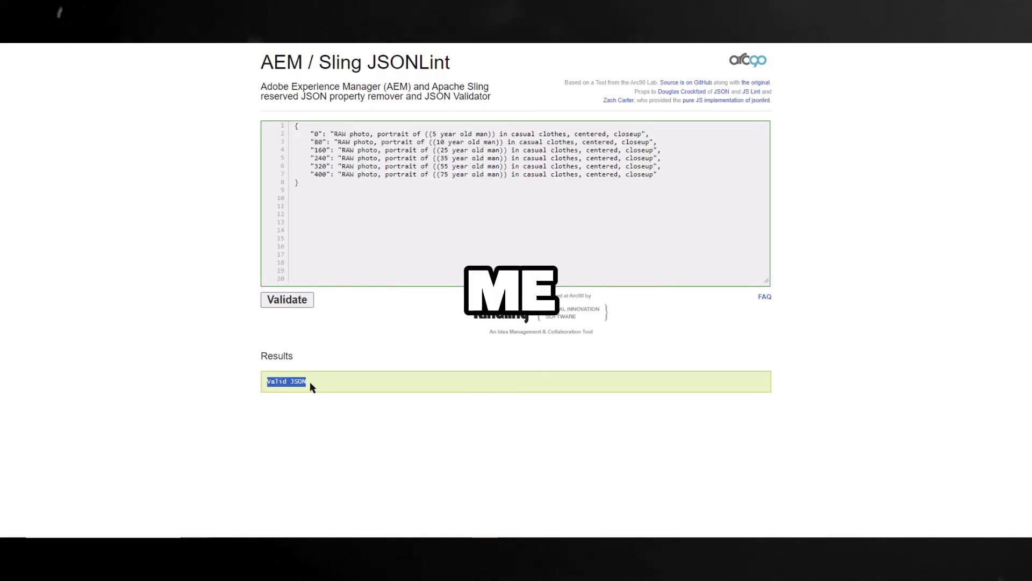
pyautogui.click(303, 408)
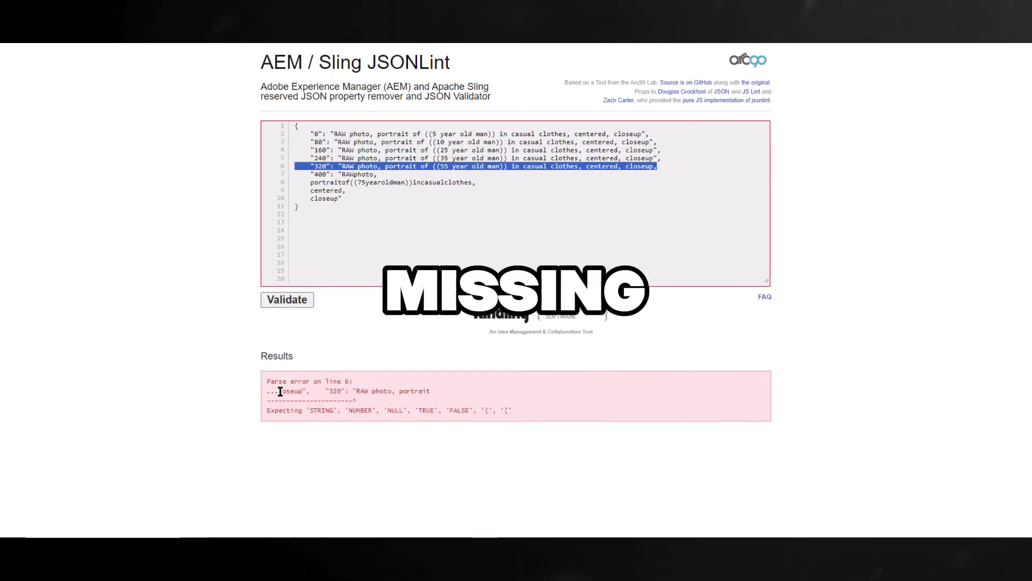
pyautogui.moveTo(321, 380); pyautogui.dragTo(524, 417)
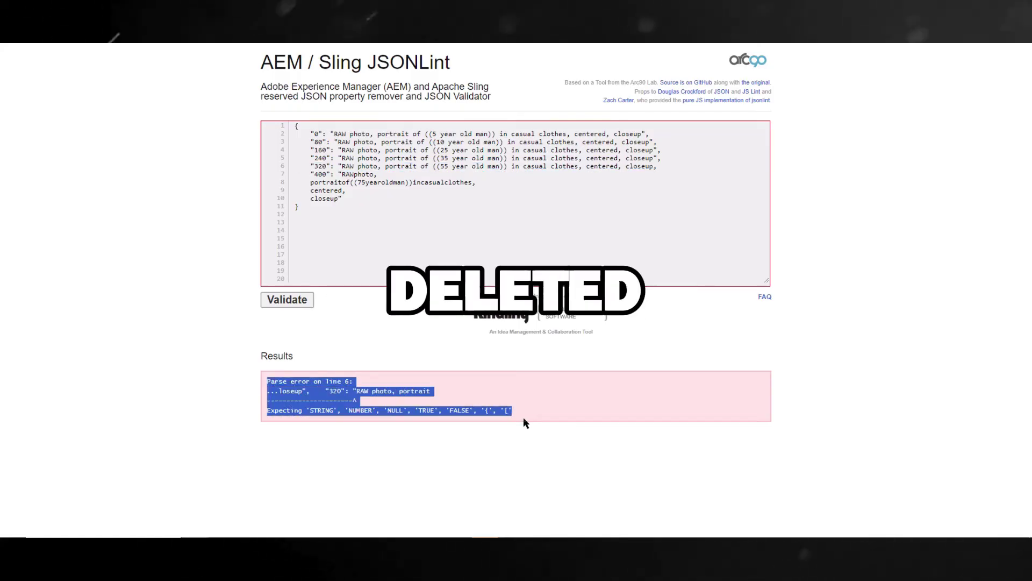
pyautogui.click(402, 409)
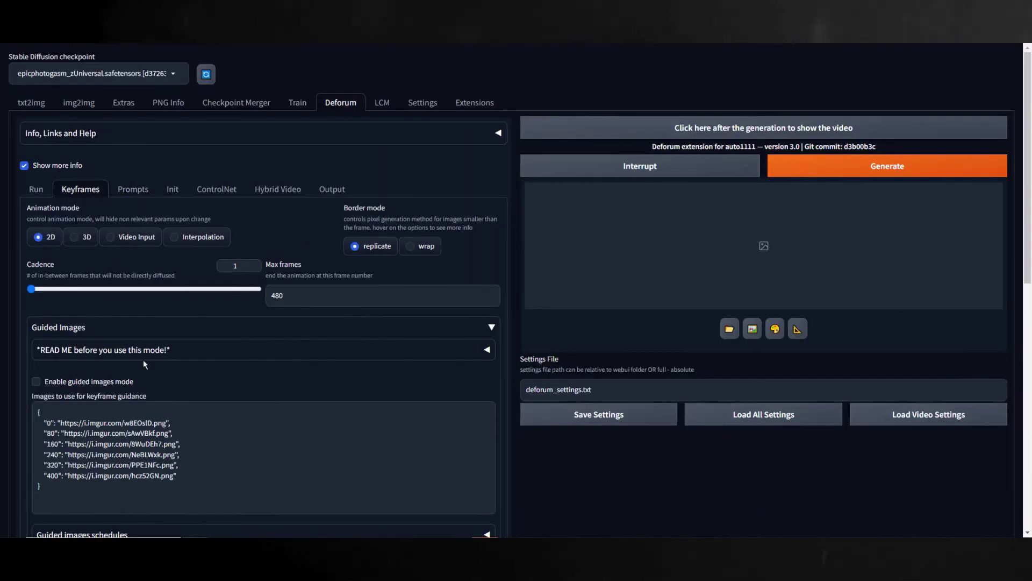
# - Copy the six imgur guided-image URLs into JSONLint and validate them
pyautogui.moveTo(46, 486); pyautogui.dragTo(2, 407)
pyautogui.hotkey('ctrl', 'c')
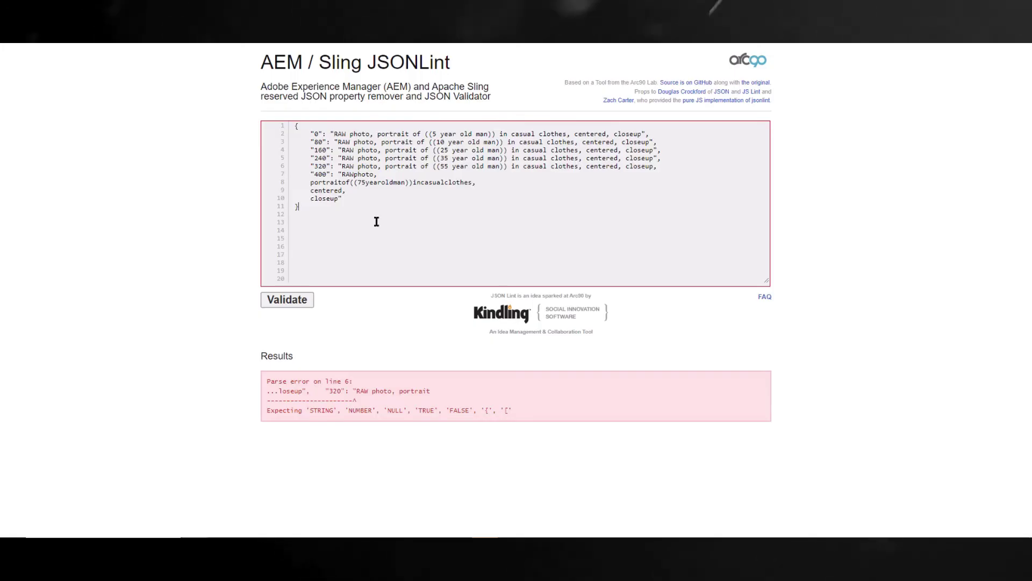
pyautogui.hotkey('ctrl', 'a')
pyautogui.hotkey('ctrl', 'v')
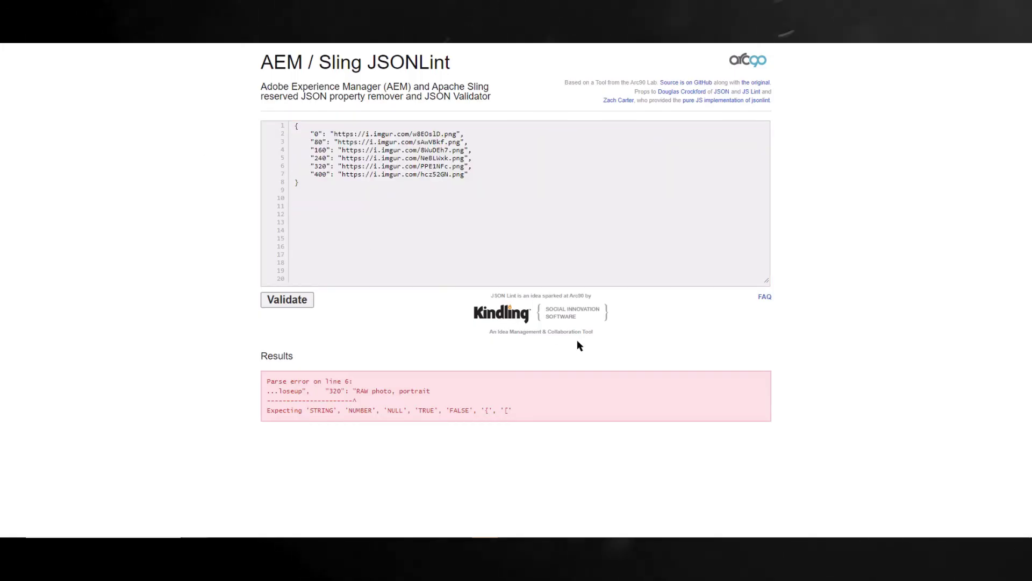
pyautogui.click(287, 299)
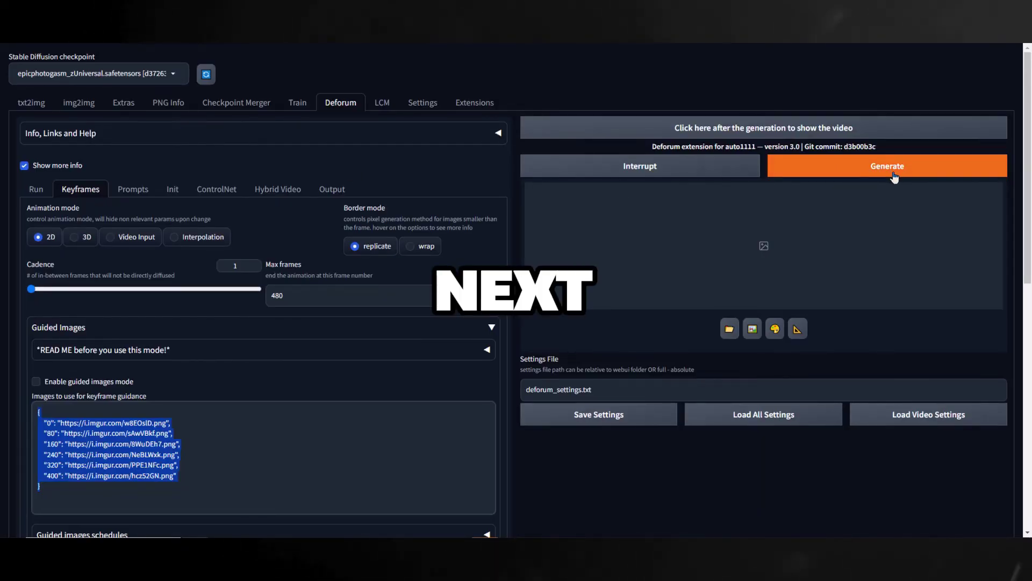
# - Render the Deforum aging animation using the six guided portraits keyed at frames 0–400
pyautogui.click(893, 170)
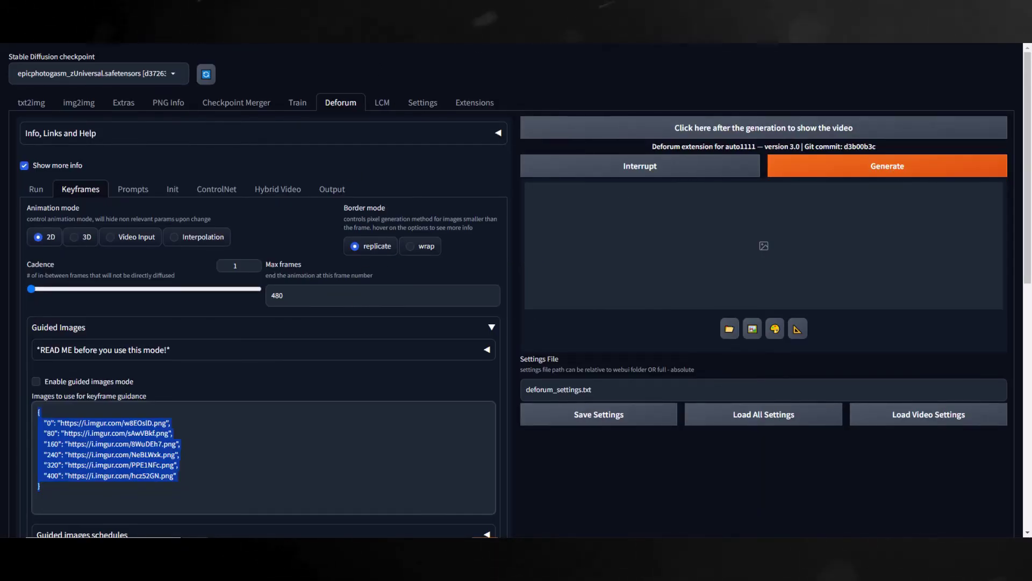